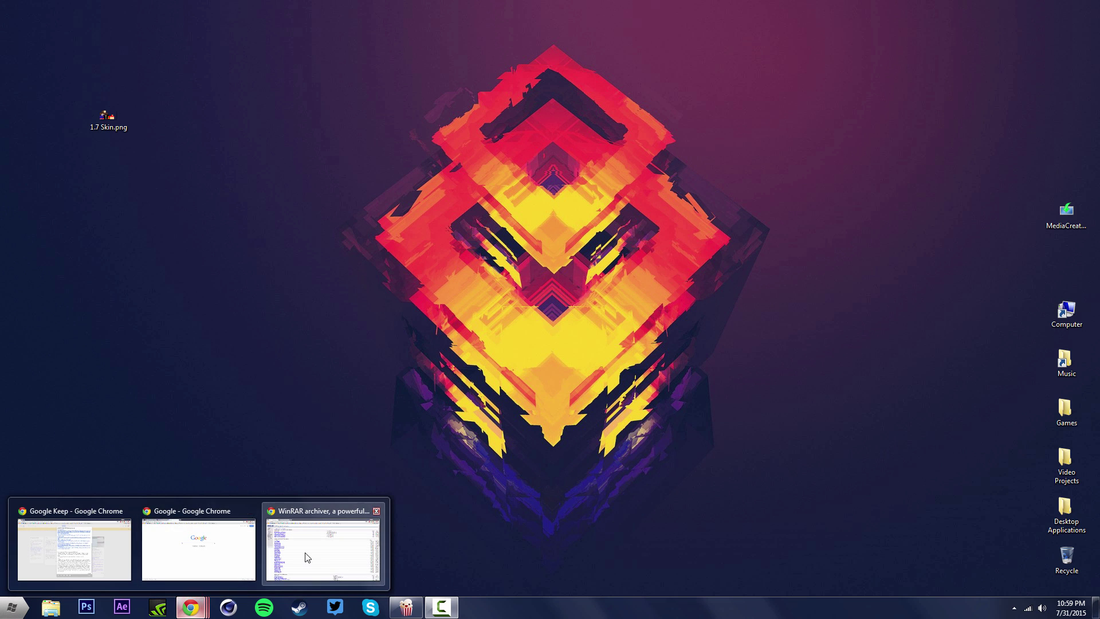
Restore the RARLAB WinRAR download page in Chrome from the taskbar
click(309, 547)
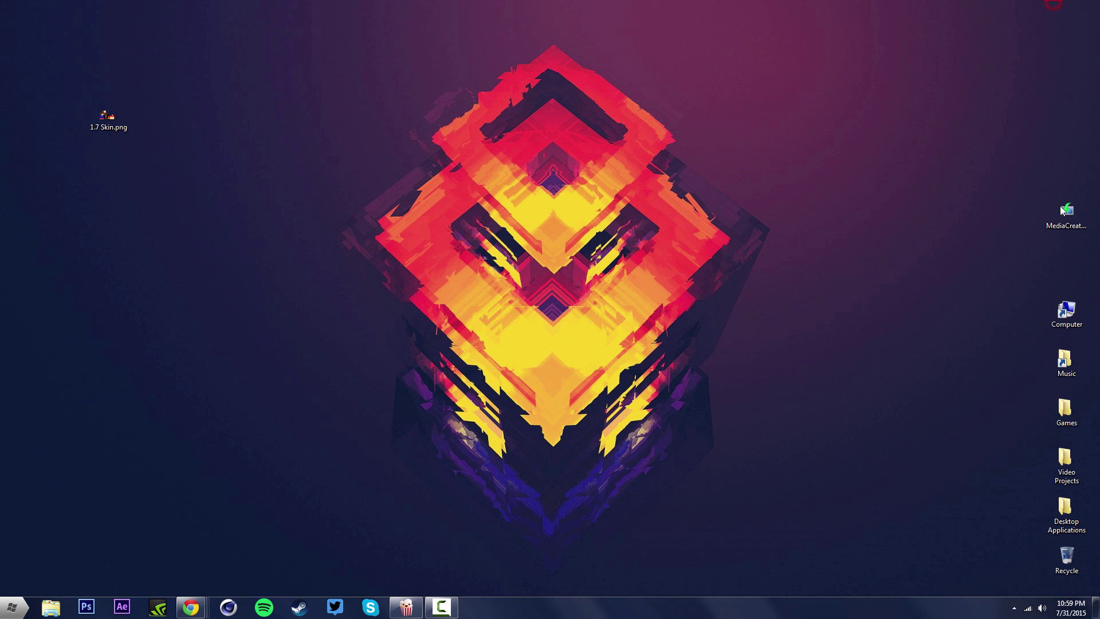
Check Computer's System properties to confirm a 64-bit OS, then return to the WinRAR page
double_click(1061, 309)
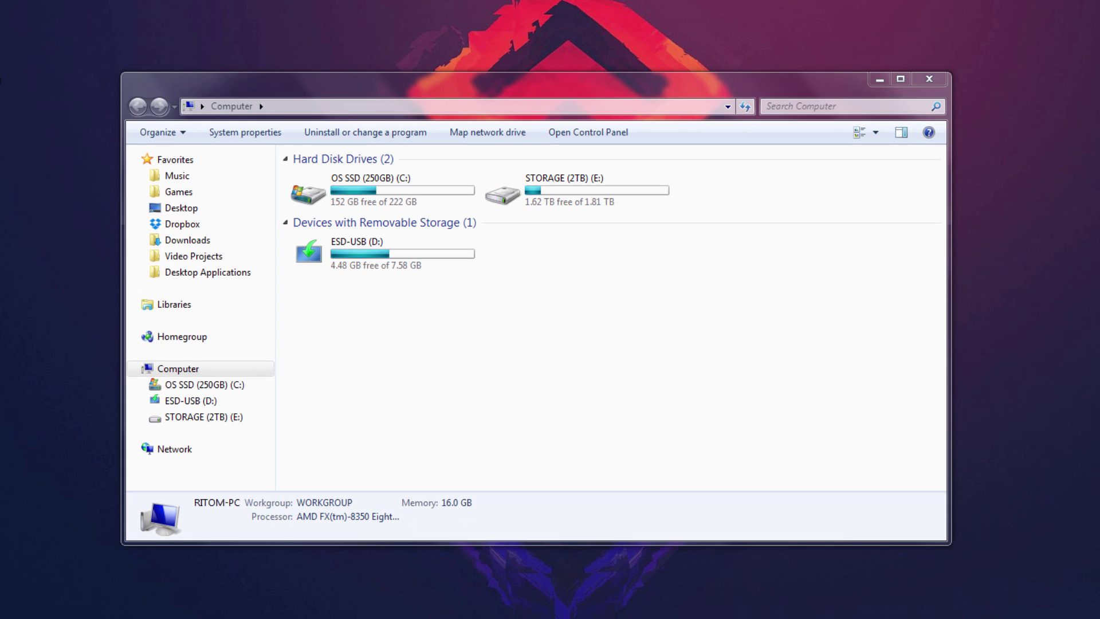
key(super)
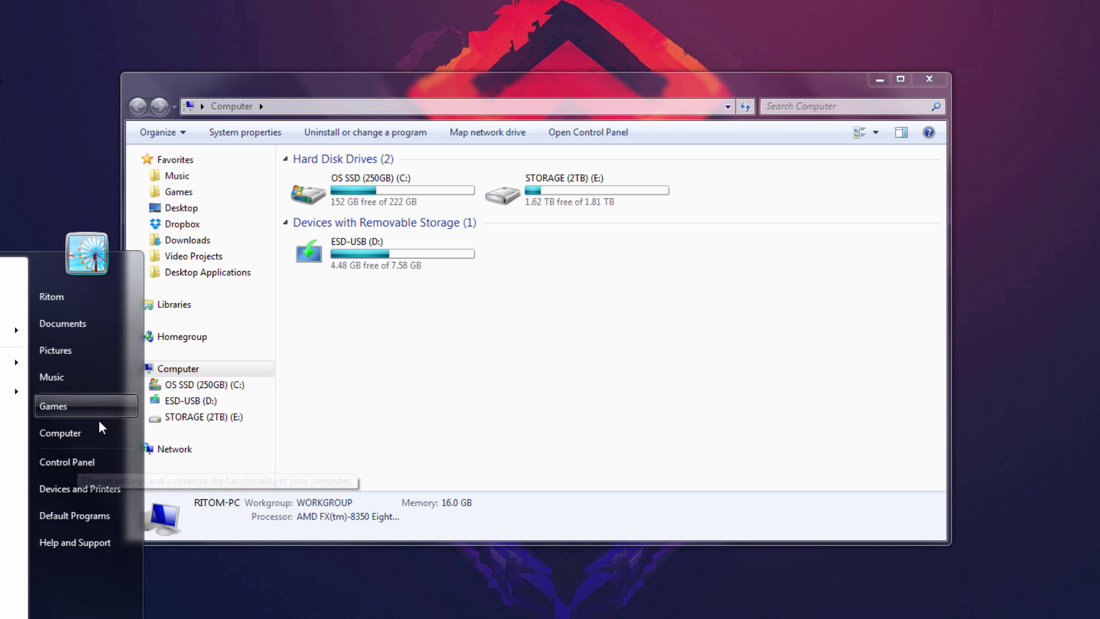
click(636, 360)
click(259, 133)
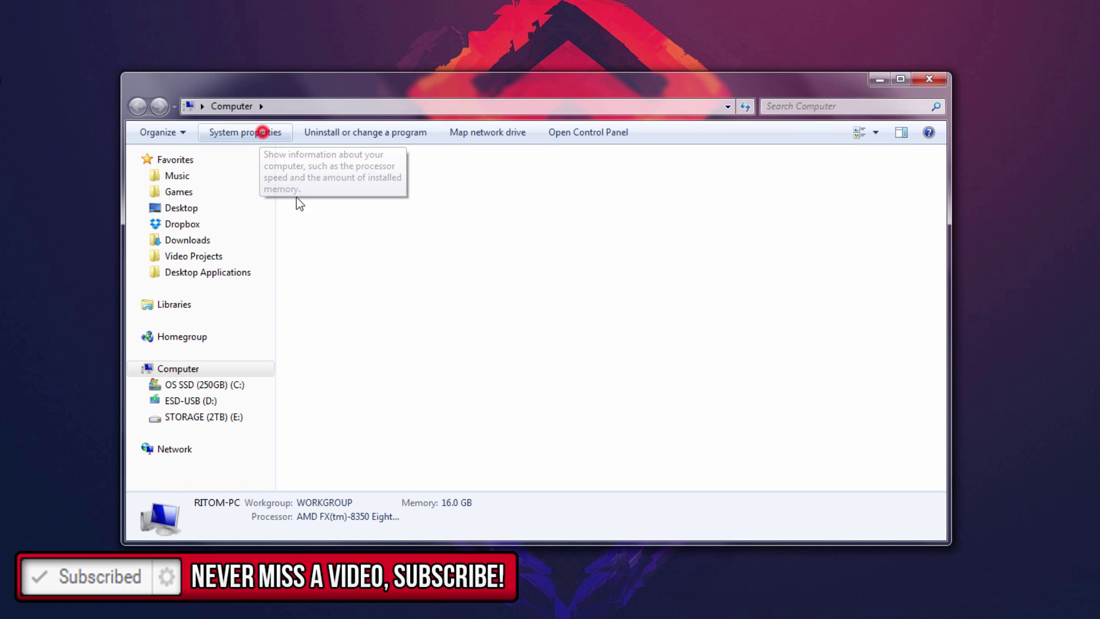
scroll(366, 253, down, 1)
scroll(462, 361, down, 1)
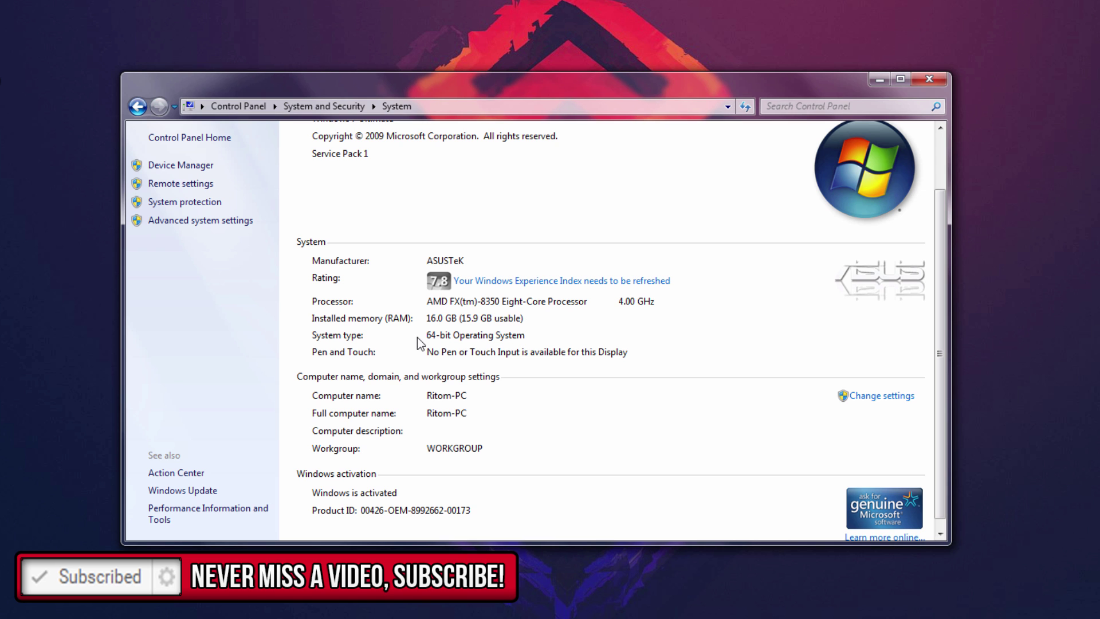
click(929, 79)
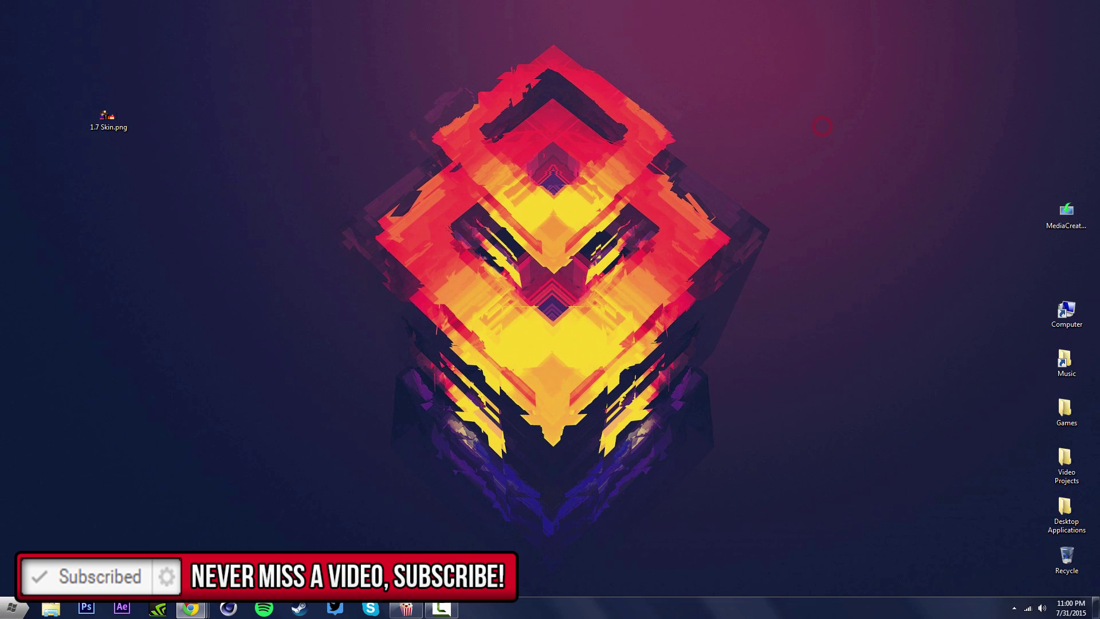
click(191, 609)
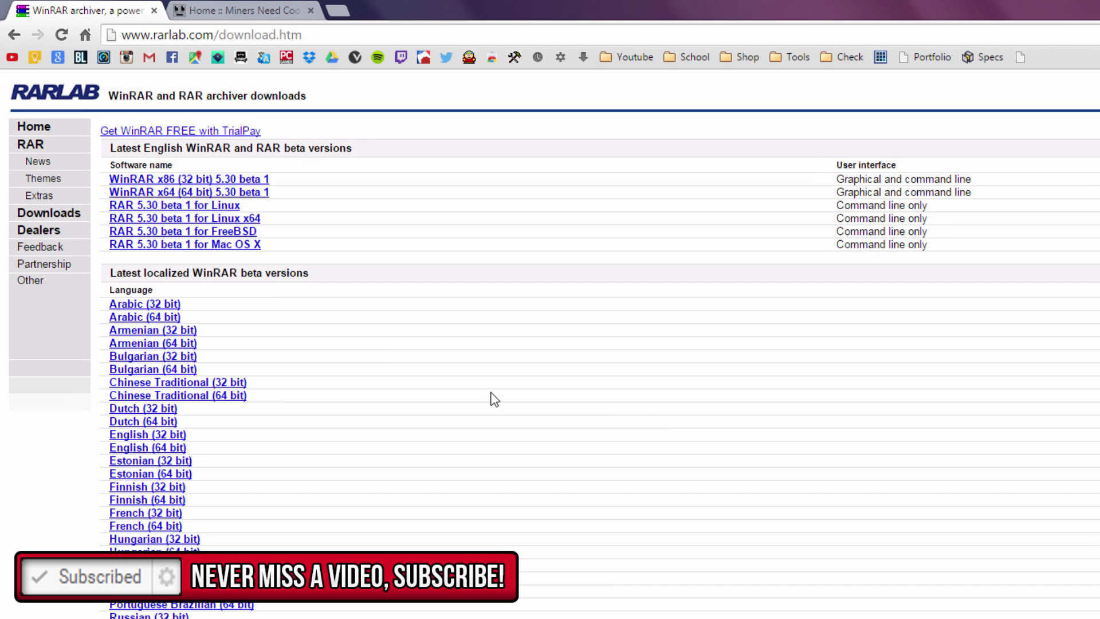
Cancel the WinRAR x64 5.30 beta 1 download and switch to the Miners Need Cool Shoes tab
click(213, 192)
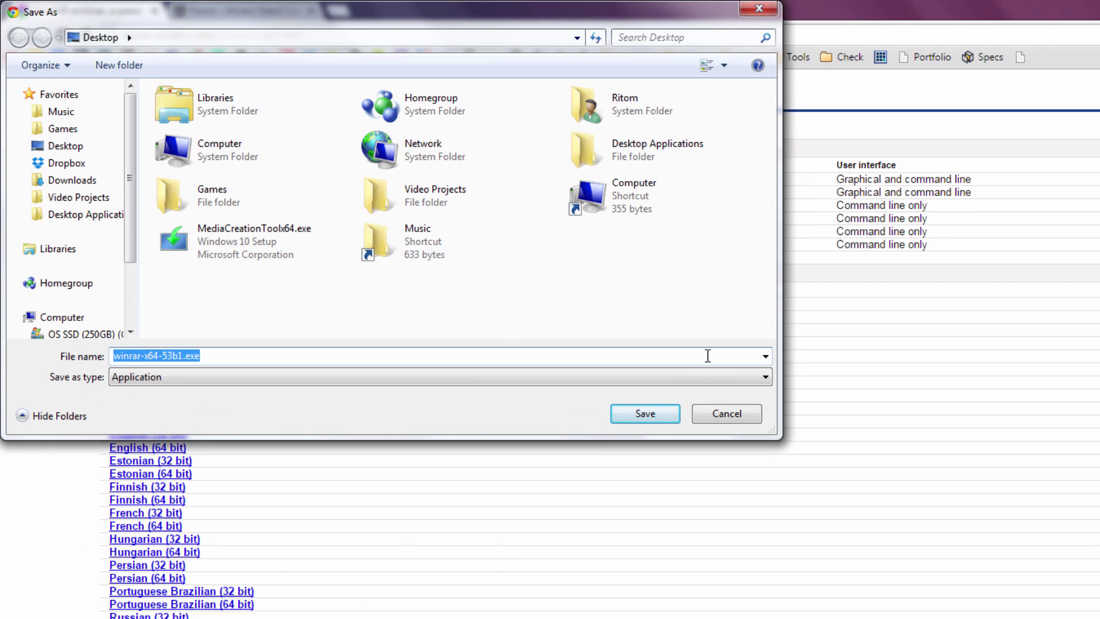
click(723, 414)
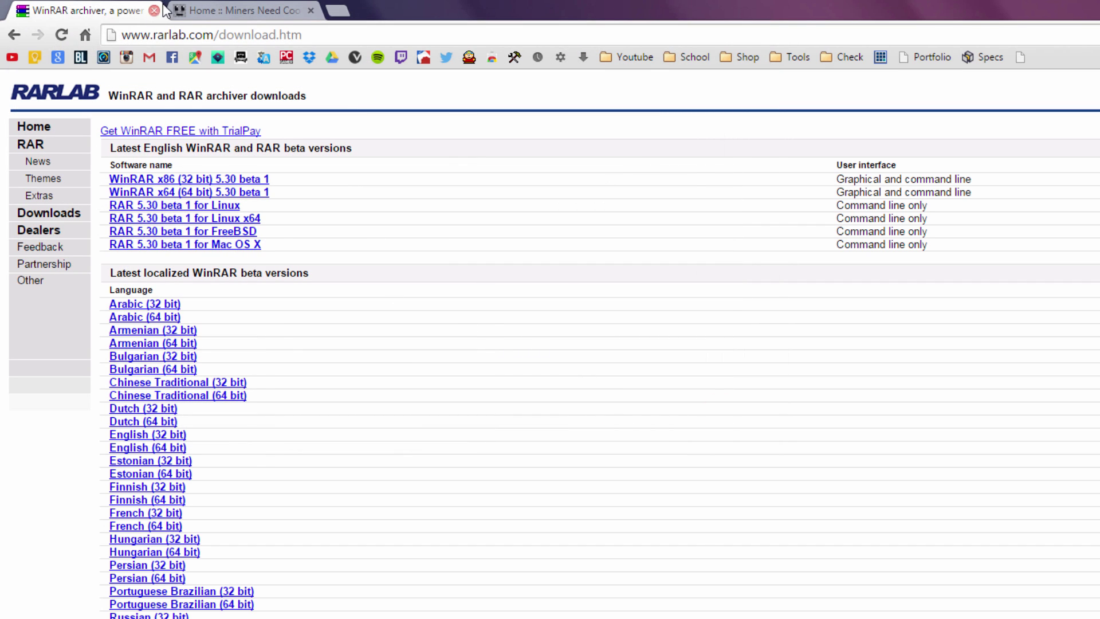
click(190, 9)
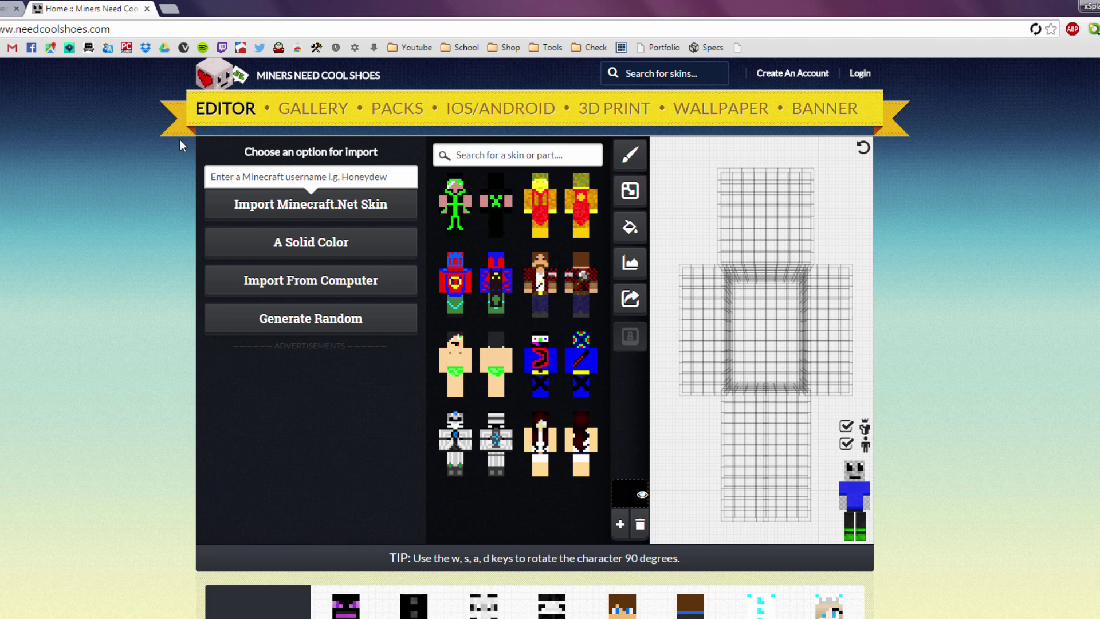
Search the skin editor for 'flash' and load the red Flash skin
drag(401, 7, 463, 8)
click(126, 25)
click(55, 303)
text(flash)
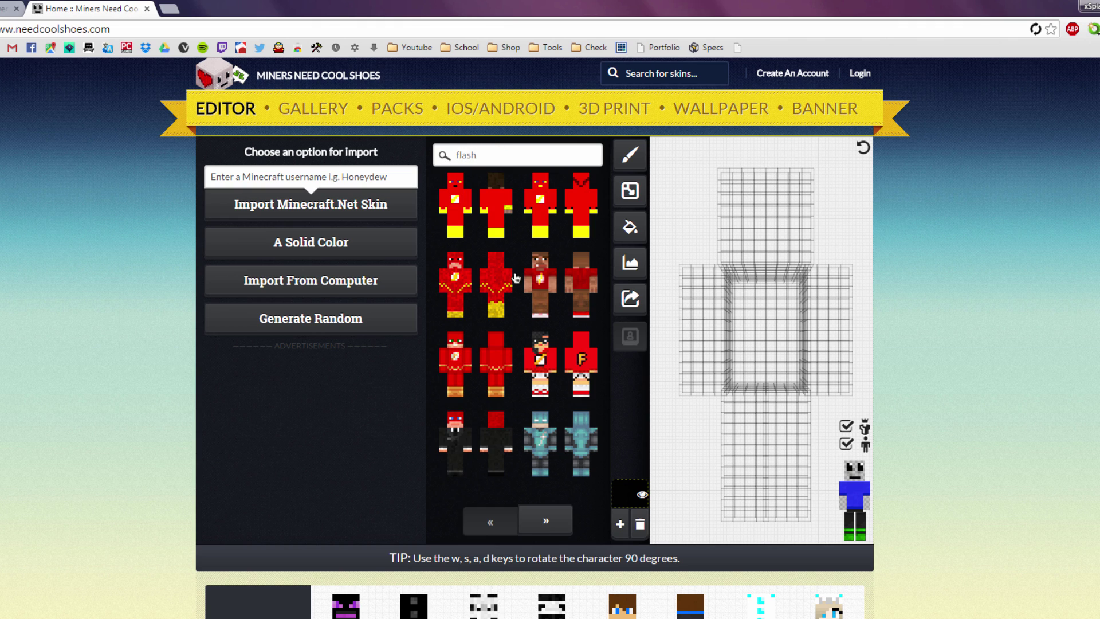
click(454, 359)
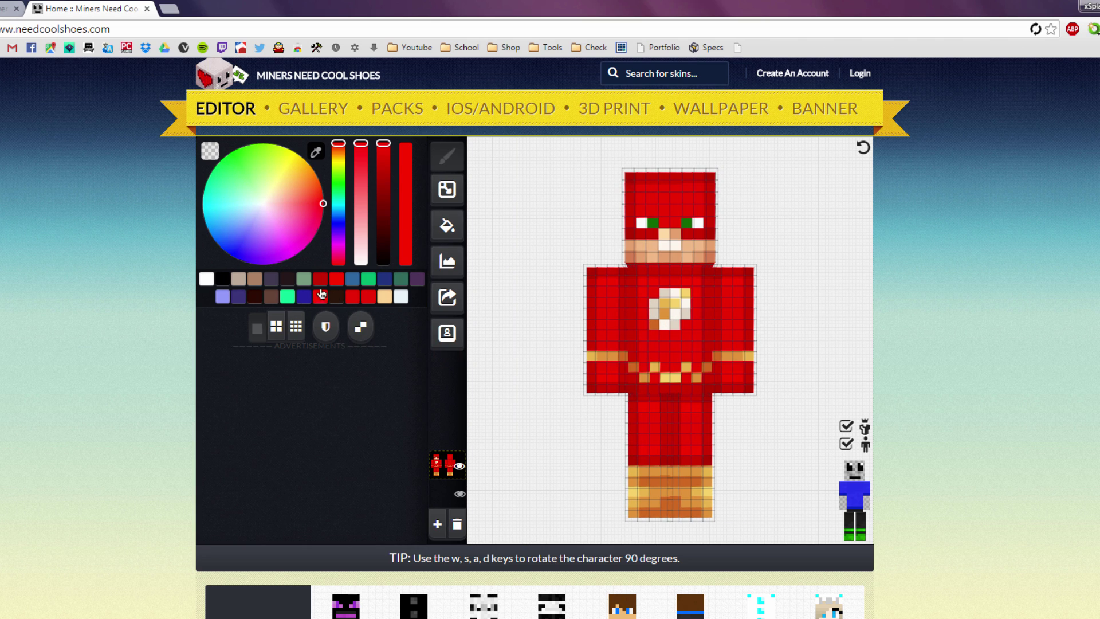
Paint a green square around the chest logo and tilt the model to view from above
click(287, 303)
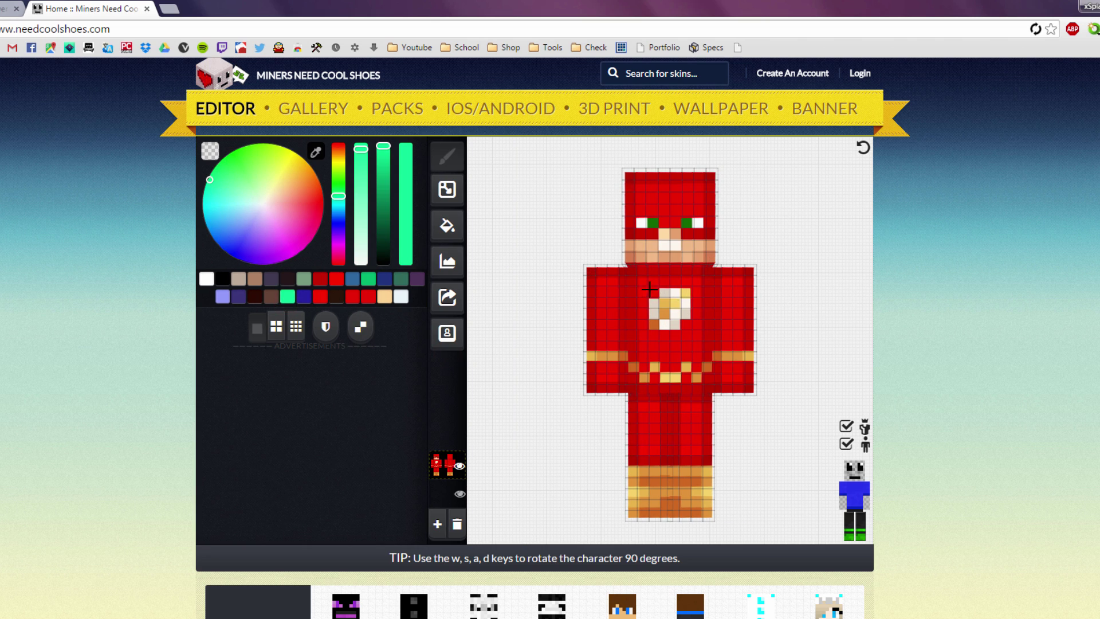
mouse_move(641, 292)
mouse_down()
mouse_move(691, 291)
mouse_move(642, 293)
mouse_up()
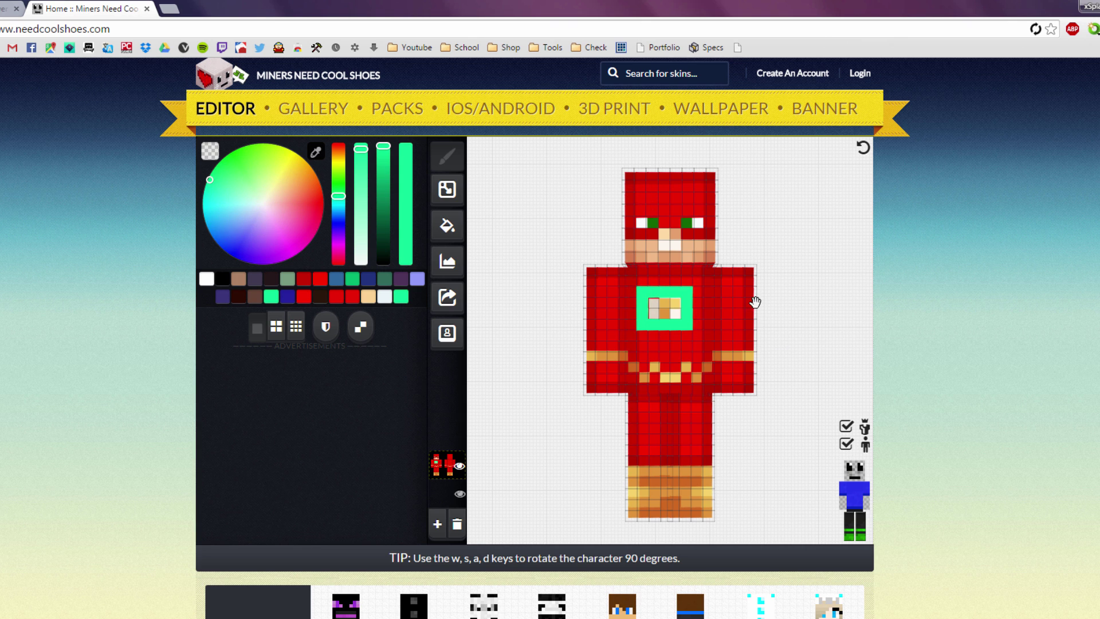
drag(752, 302, 772, 305)
drag(593, 185, 622, 186)
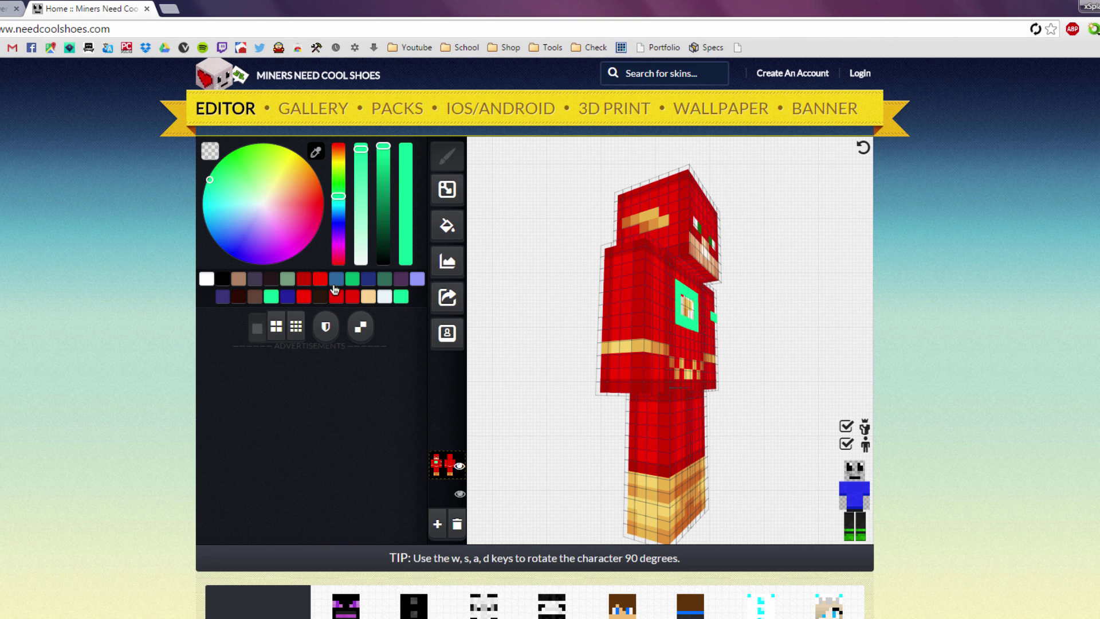
Save the edited Flash skin to the desktop as download.png and delete its layer
click(447, 297)
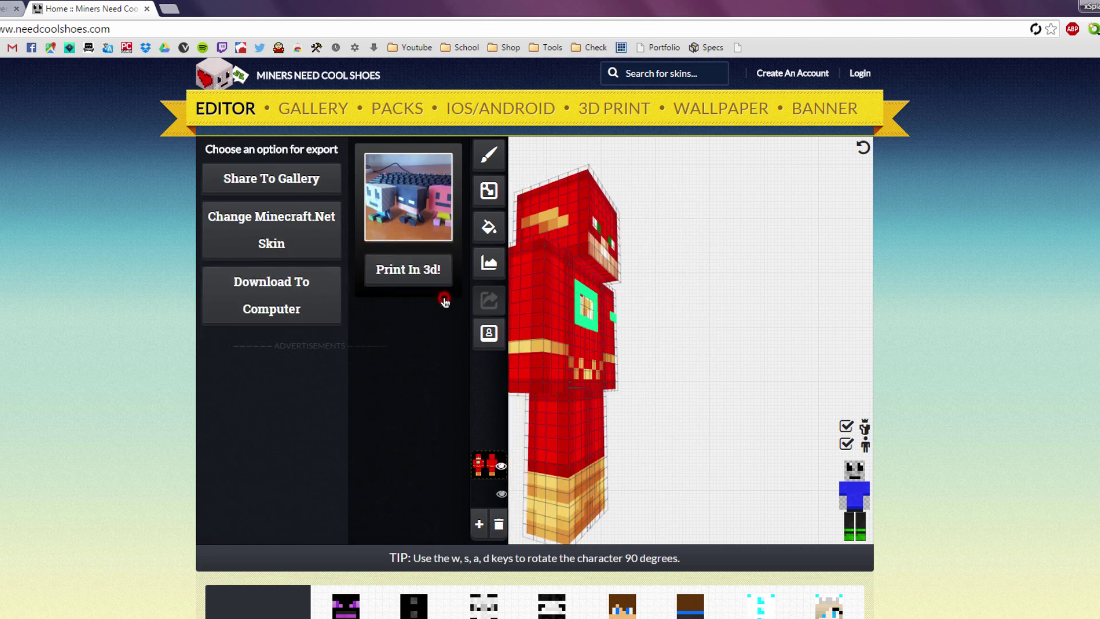
click(319, 259)
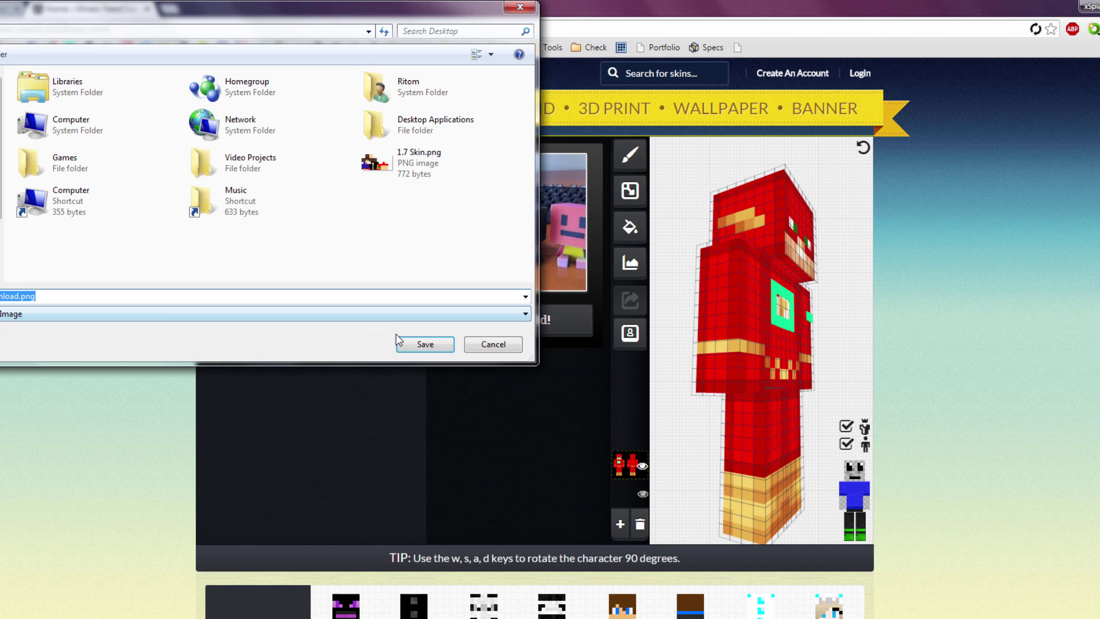
click(424, 345)
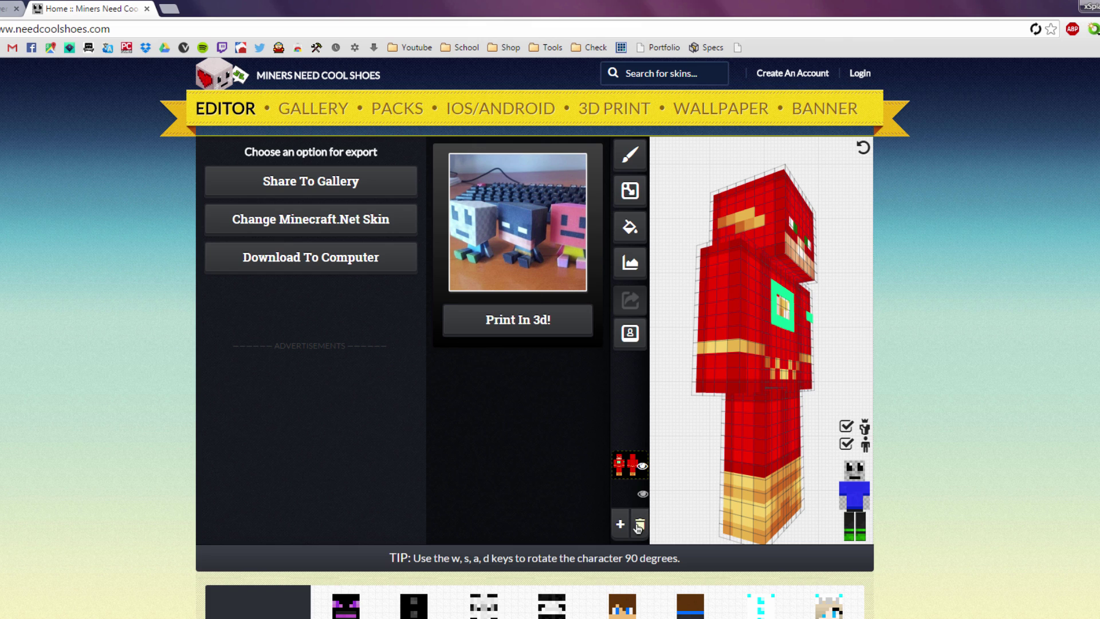
click(640, 526)
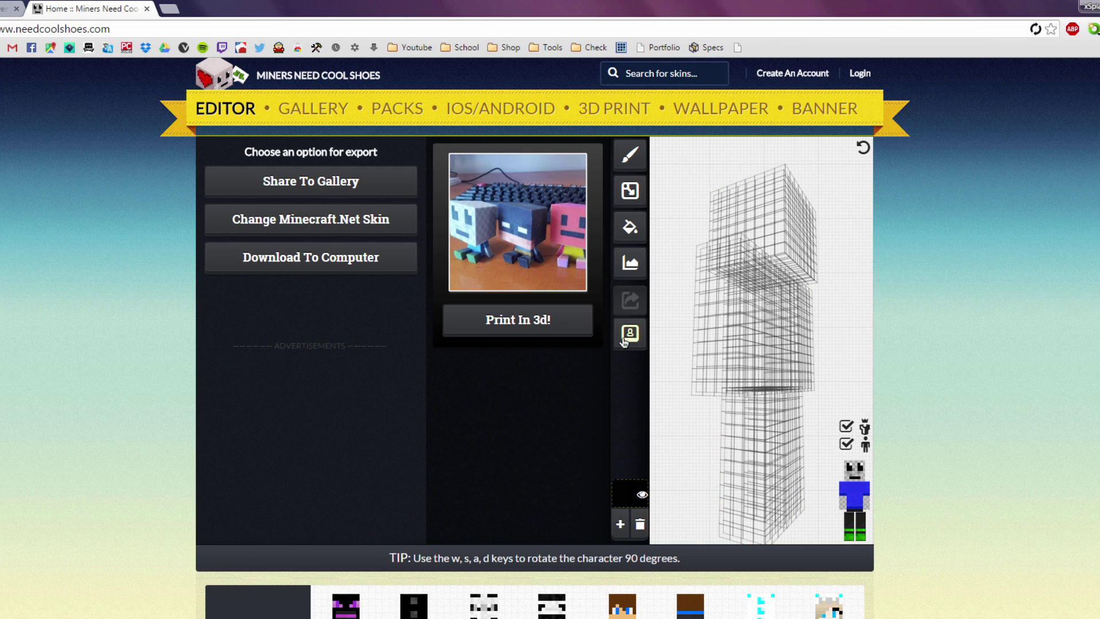
Import 1.7 Skin.png from the computer into the skin editor
click(629, 335)
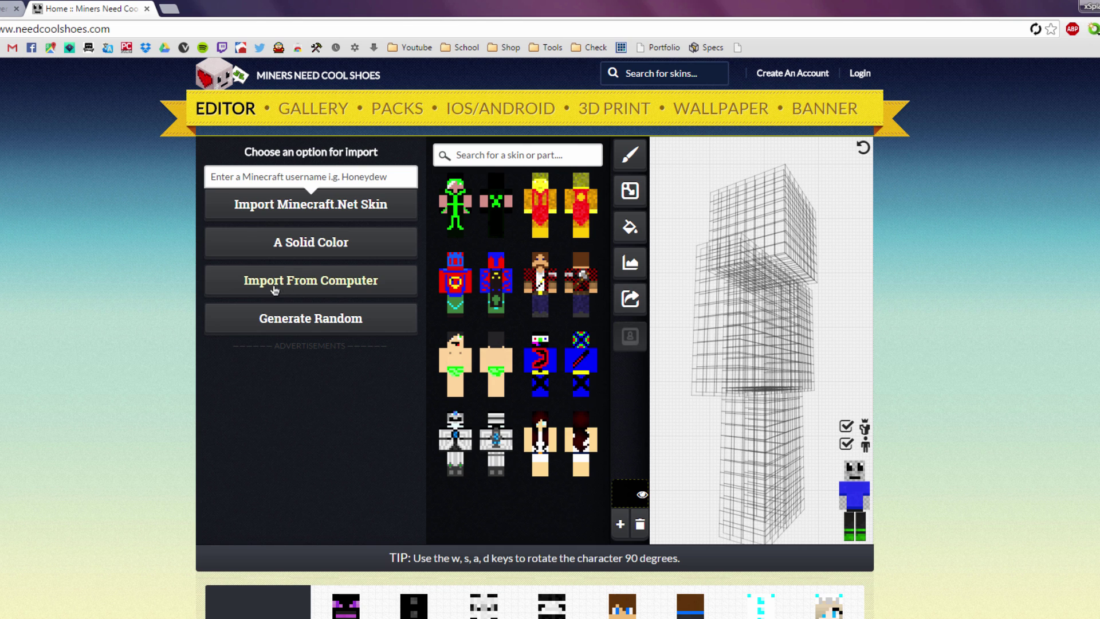
click(298, 280)
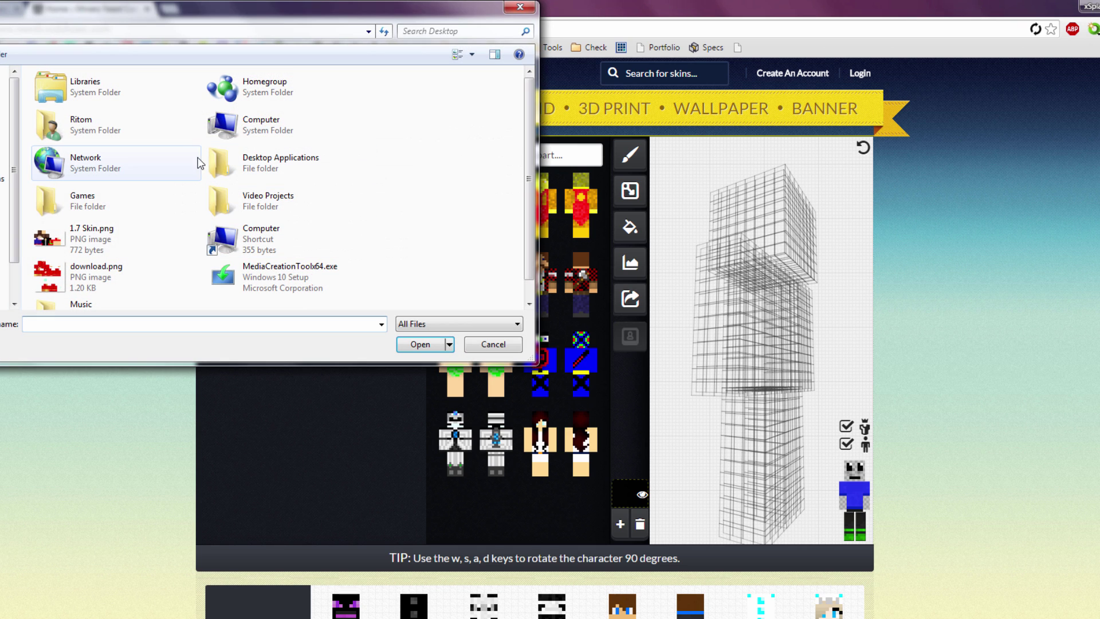
click(64, 245)
double_click(64, 245)
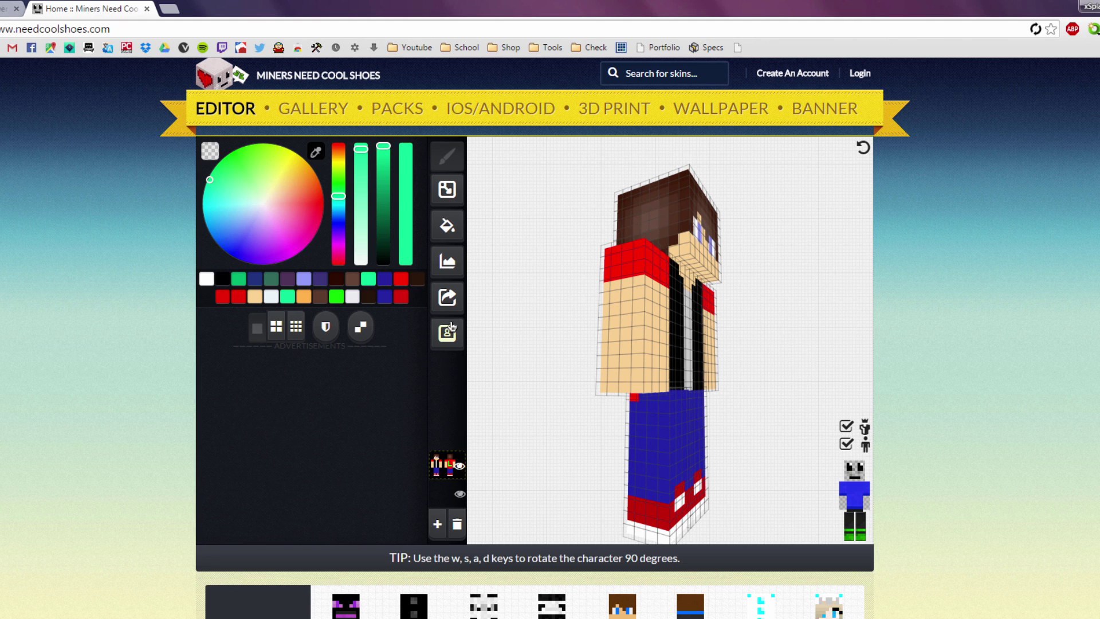
Export the imported skin to the desktop as download (1).png
click(448, 298)
click(314, 262)
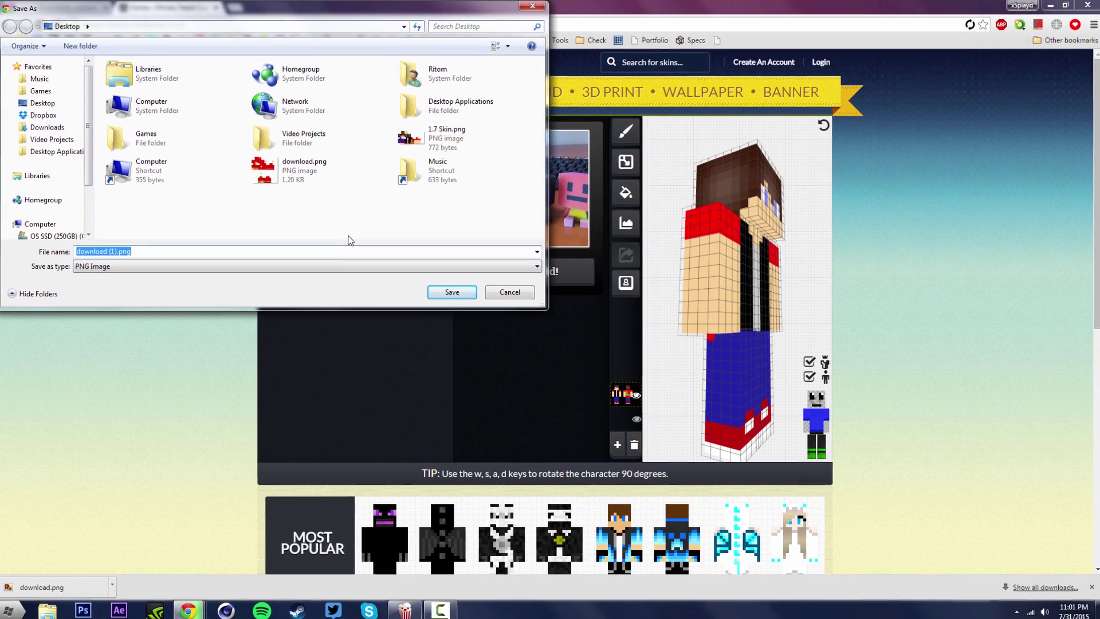
click(438, 288)
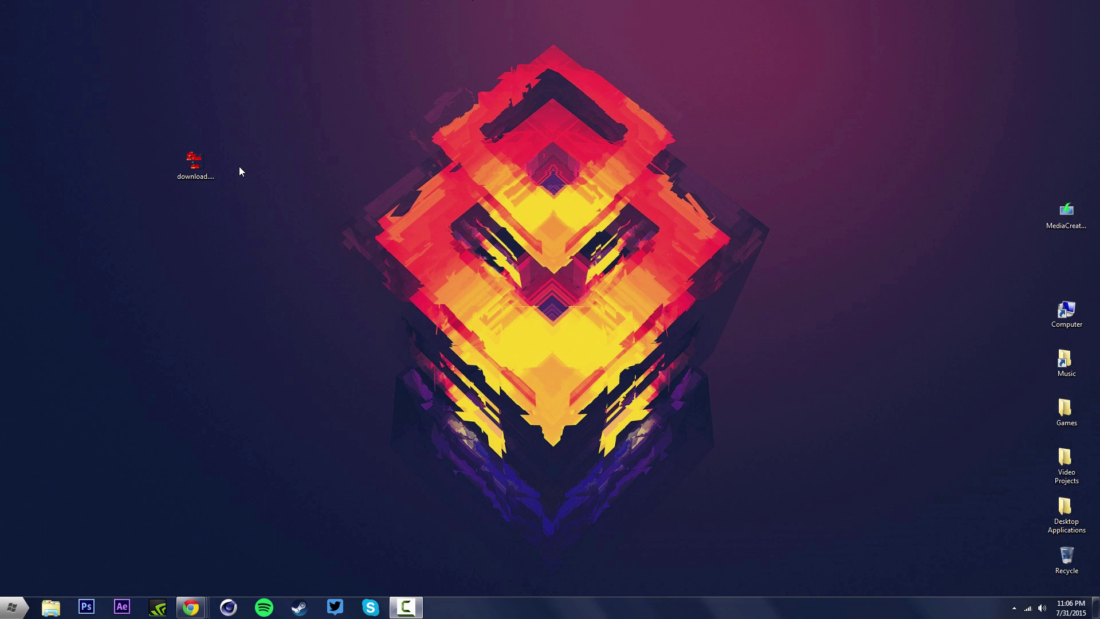
Rename download.png on the desktop to steve.png
click(195, 162)
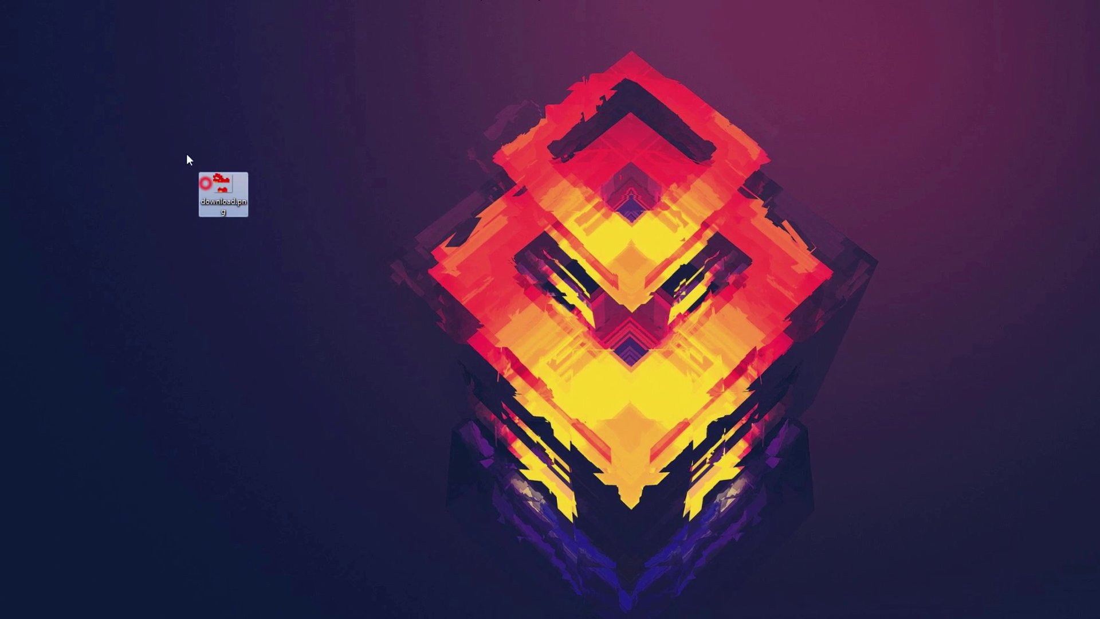
click(270, 161)
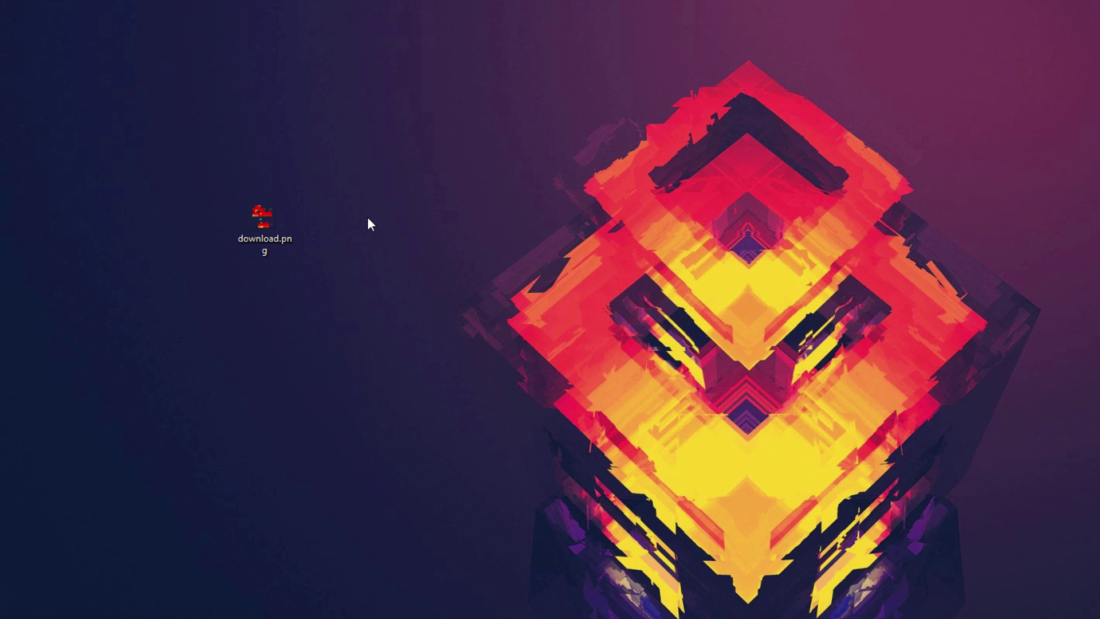
click(269, 223)
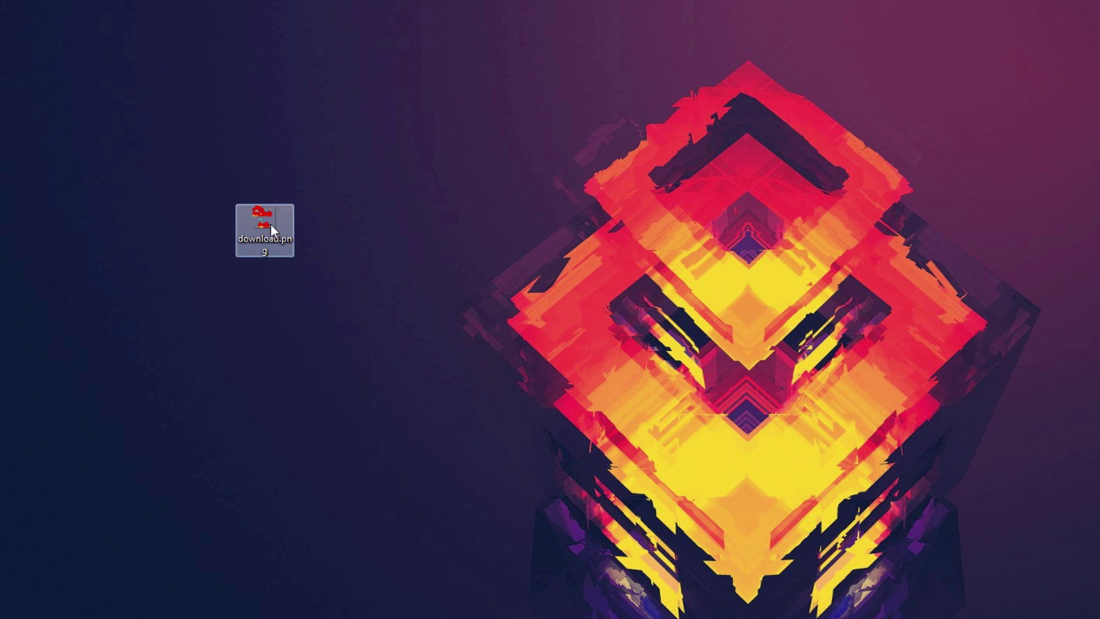
right_click(266, 221)
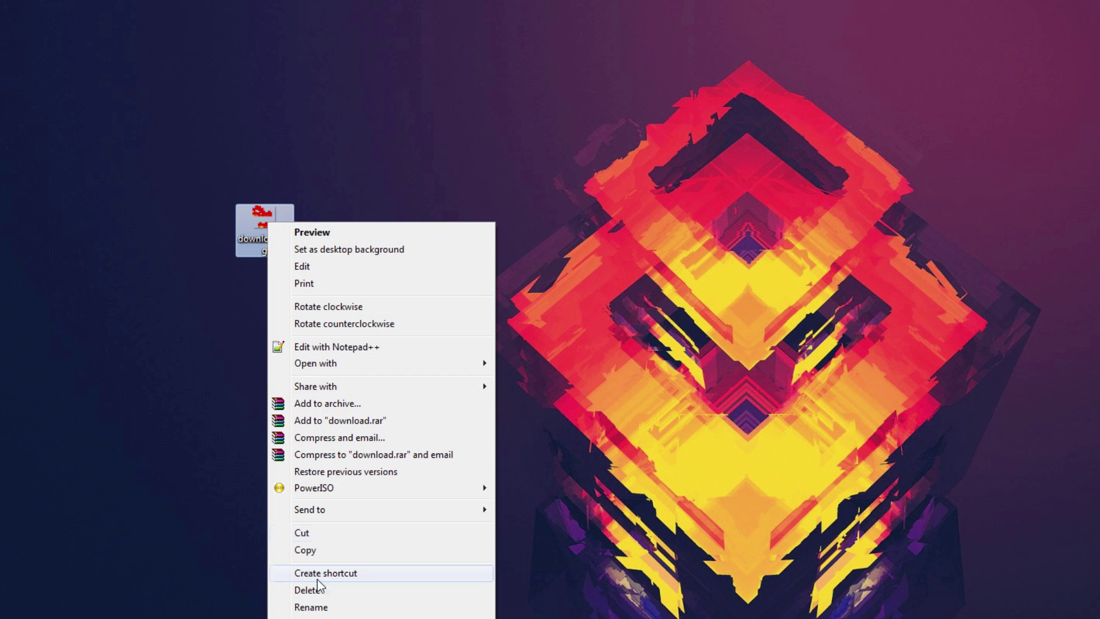
click(317, 602)
text(steve)
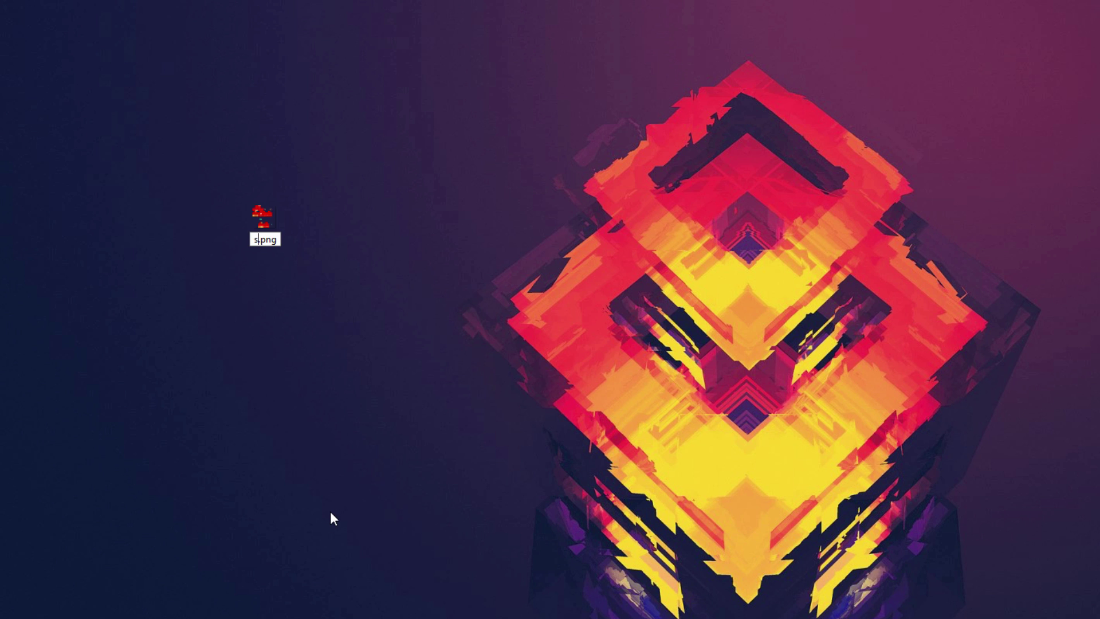
key(Return)
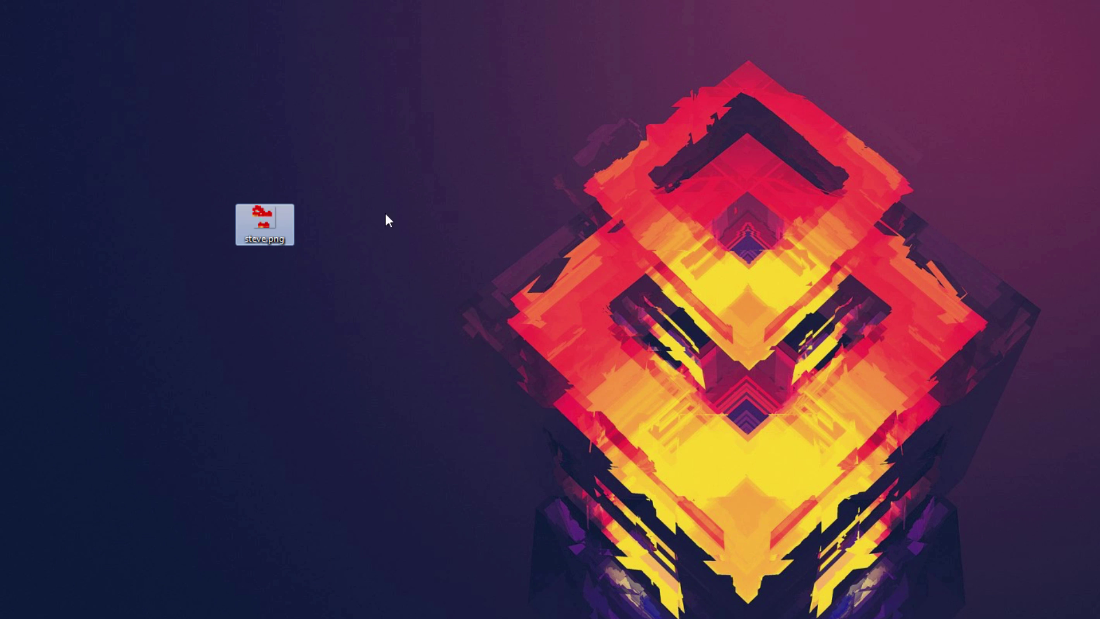
Copy steve.png and paste a duplicate just below it on the desktop
right_click(272, 225)
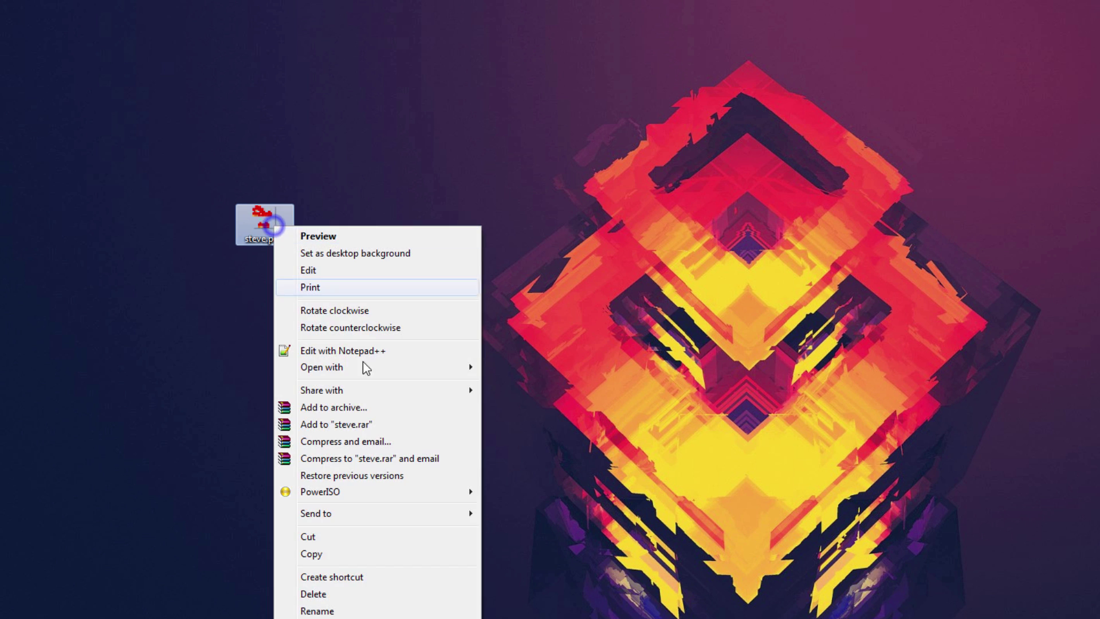
click(336, 557)
right_click(321, 425)
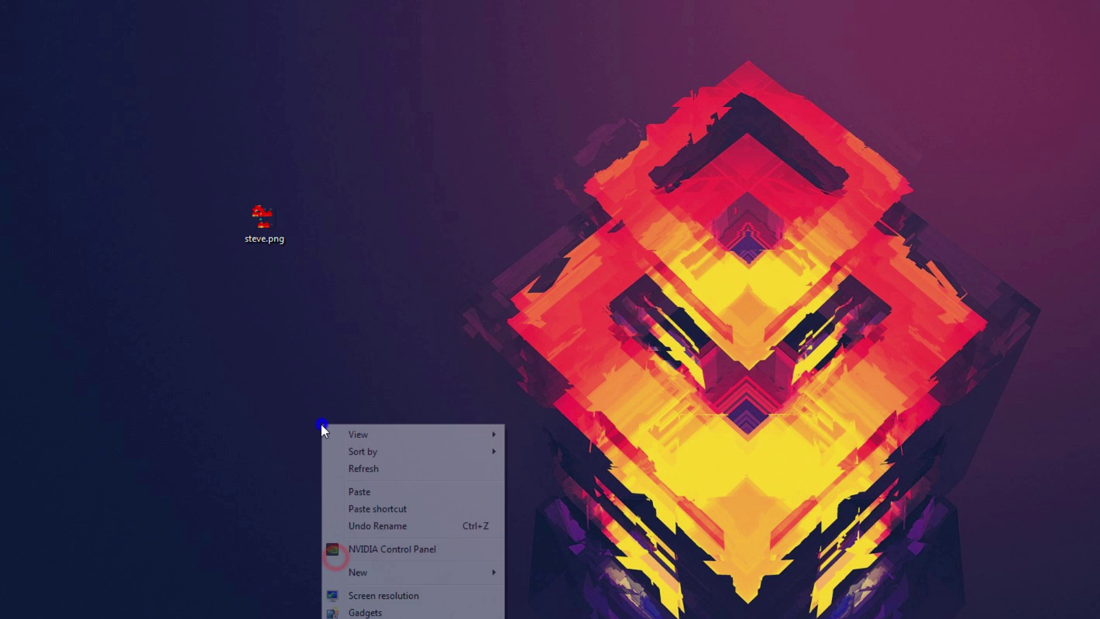
click(362, 493)
drag(324, 411, 339, 287)
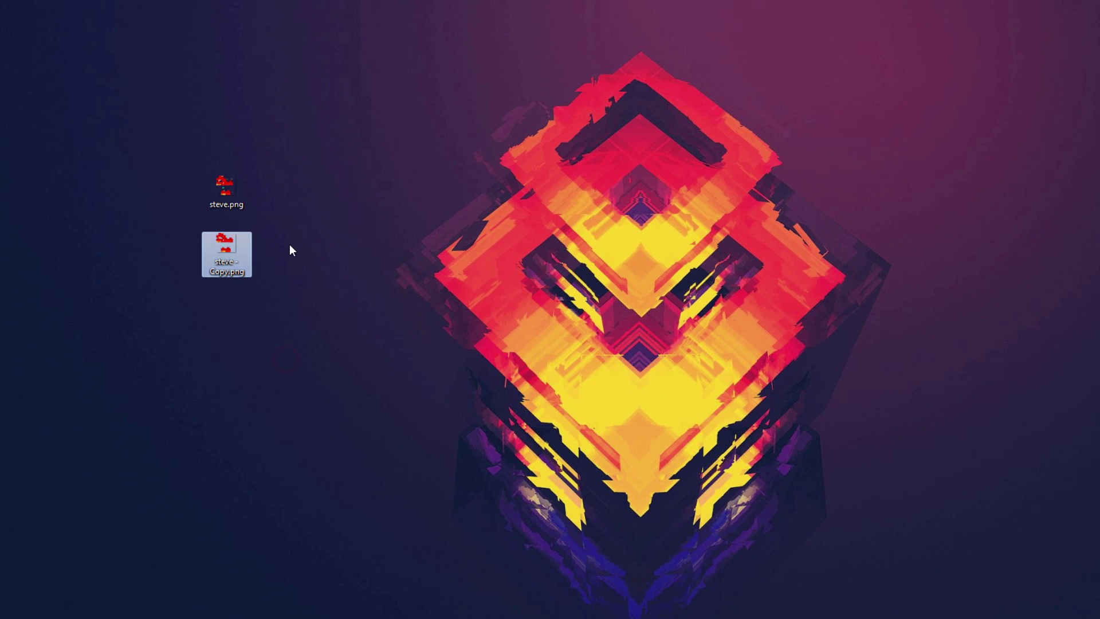
Rename the duplicate to alex.png
right_click(227, 270)
click(263, 596)
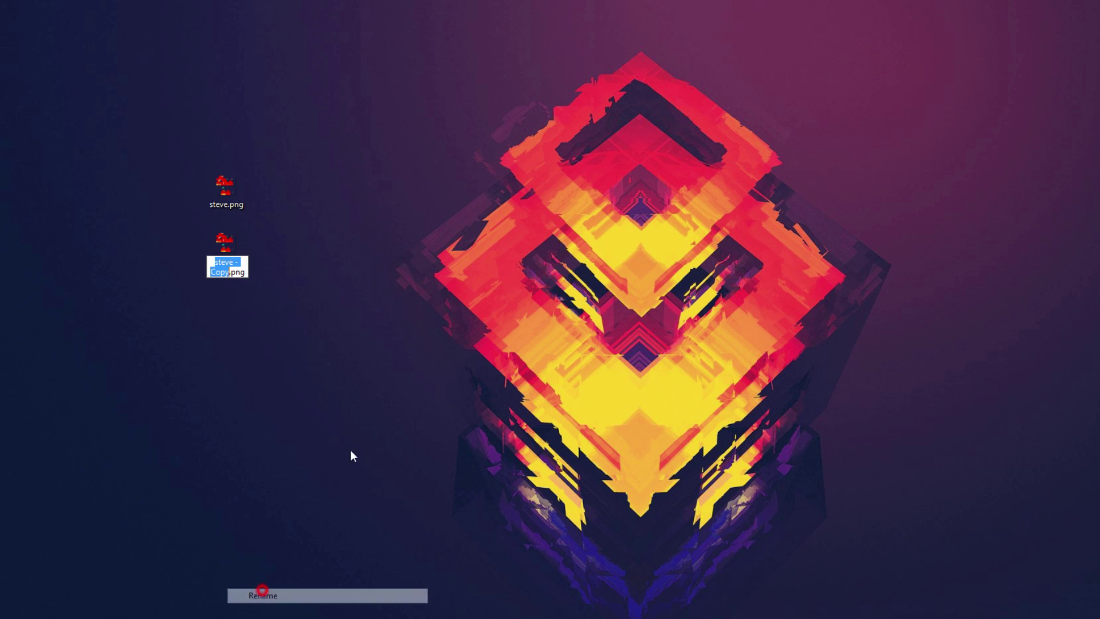
text(alex)
key(Return)
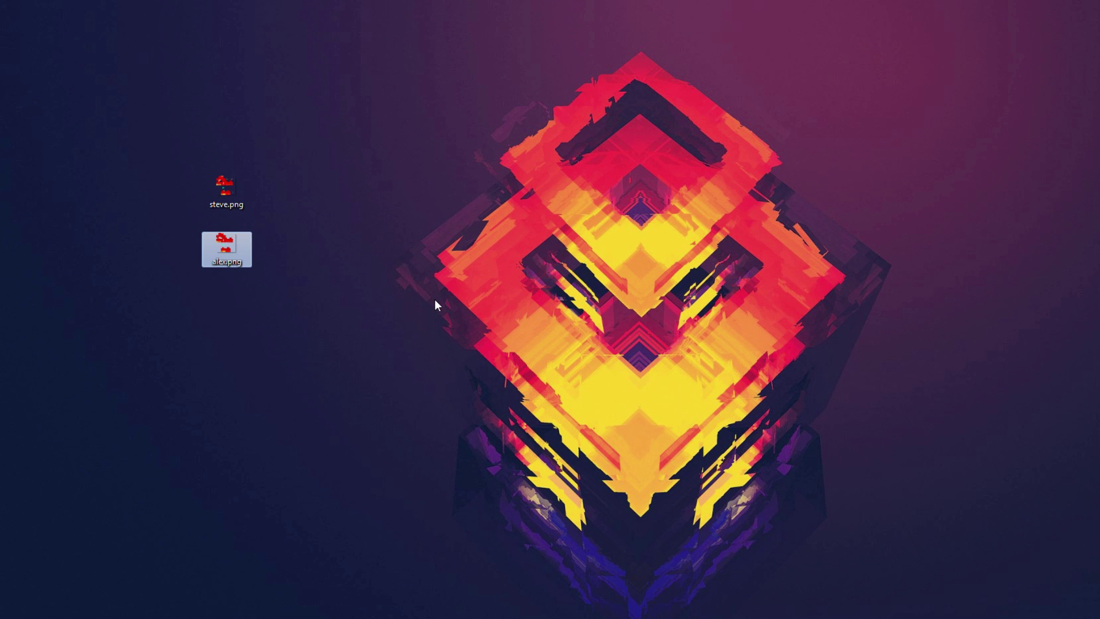
click(442, 286)
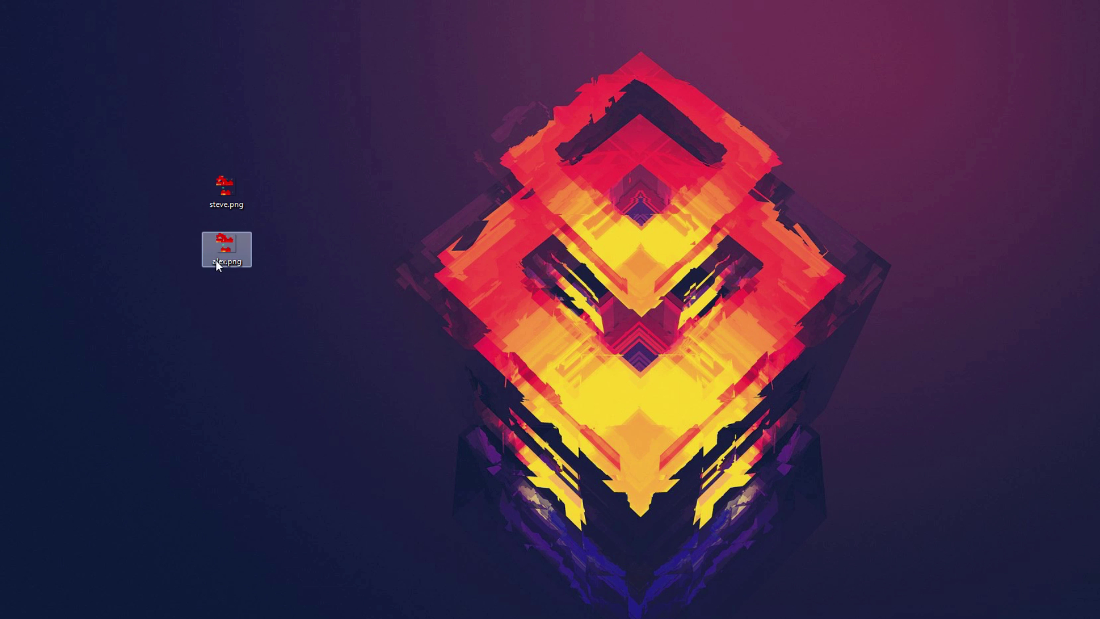
drag(172, 97, 296, 252)
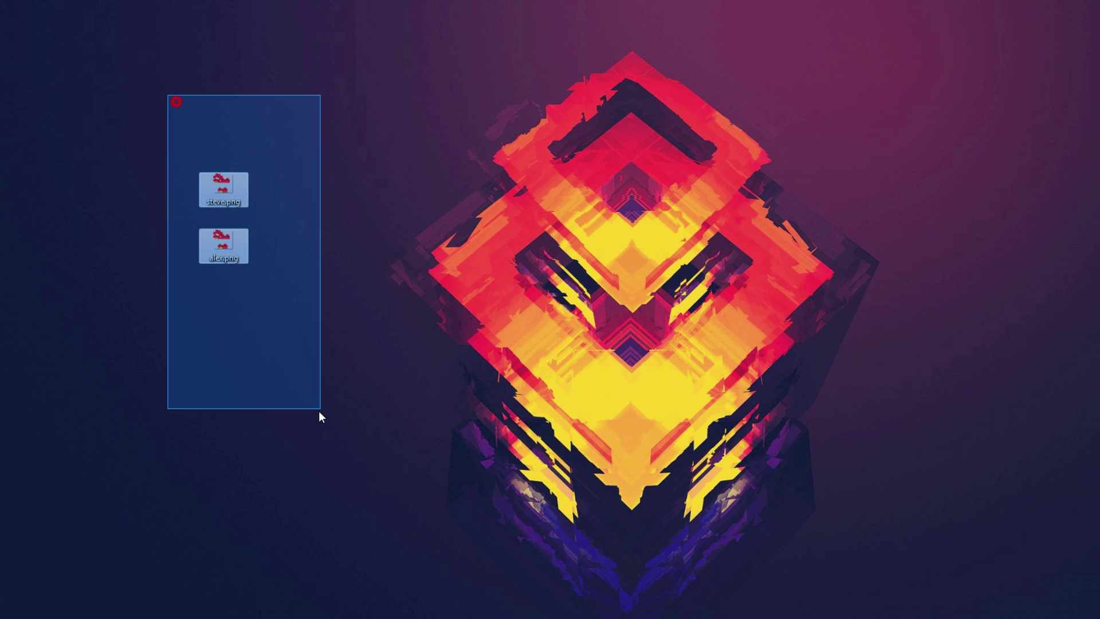
click(272, 230)
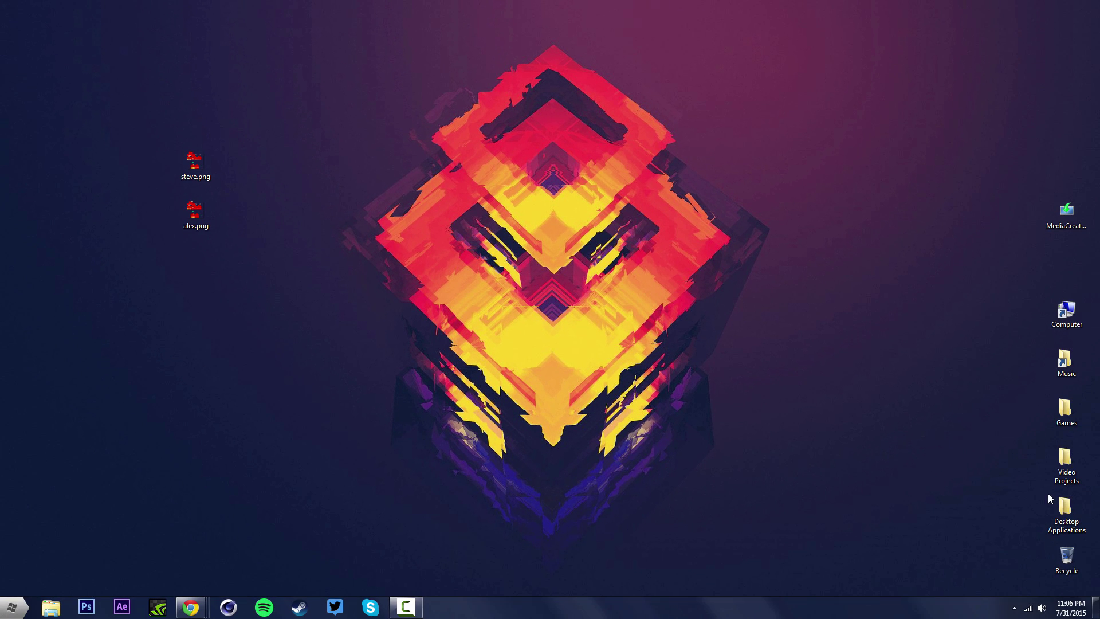
Navigate an Explorer window to %appdata% (AppData\Roaming)
double_click(1063, 508)
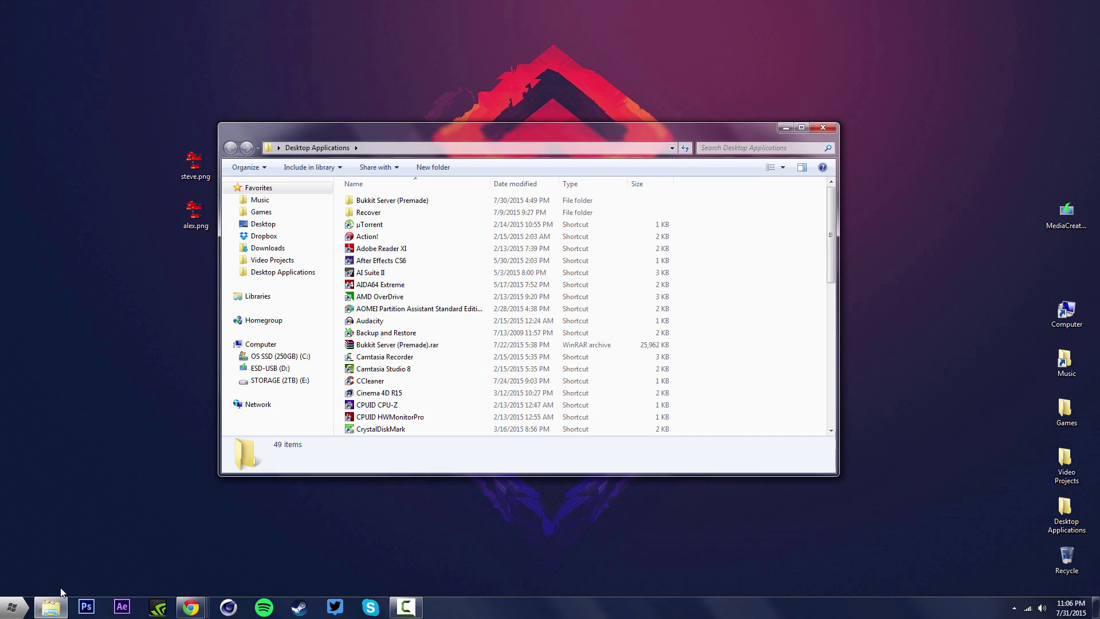
click(381, 147)
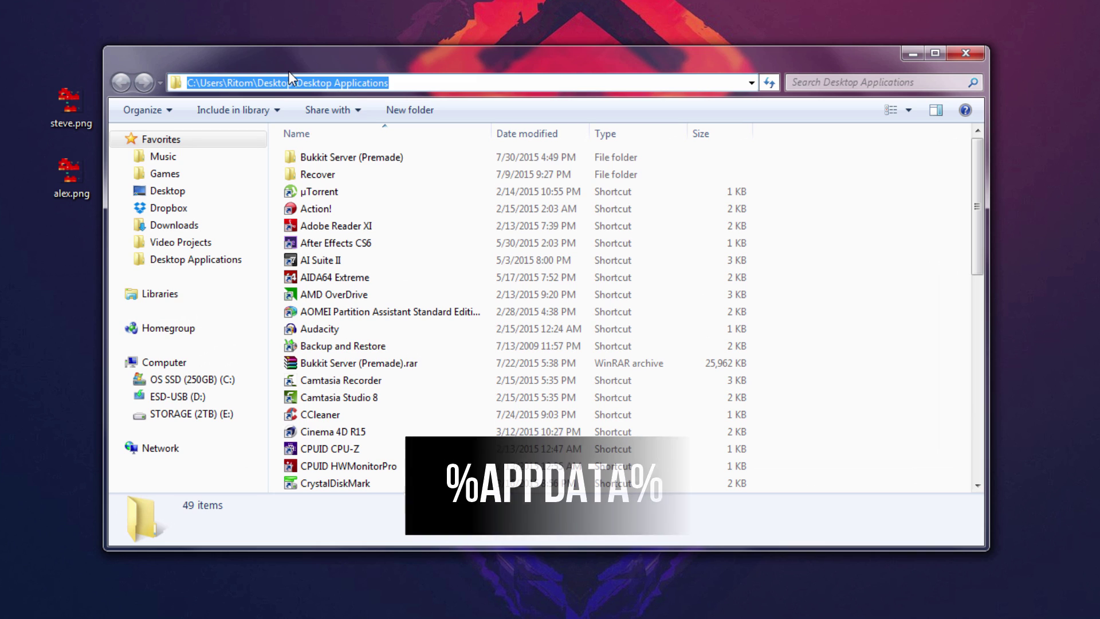
text(%appdata%)
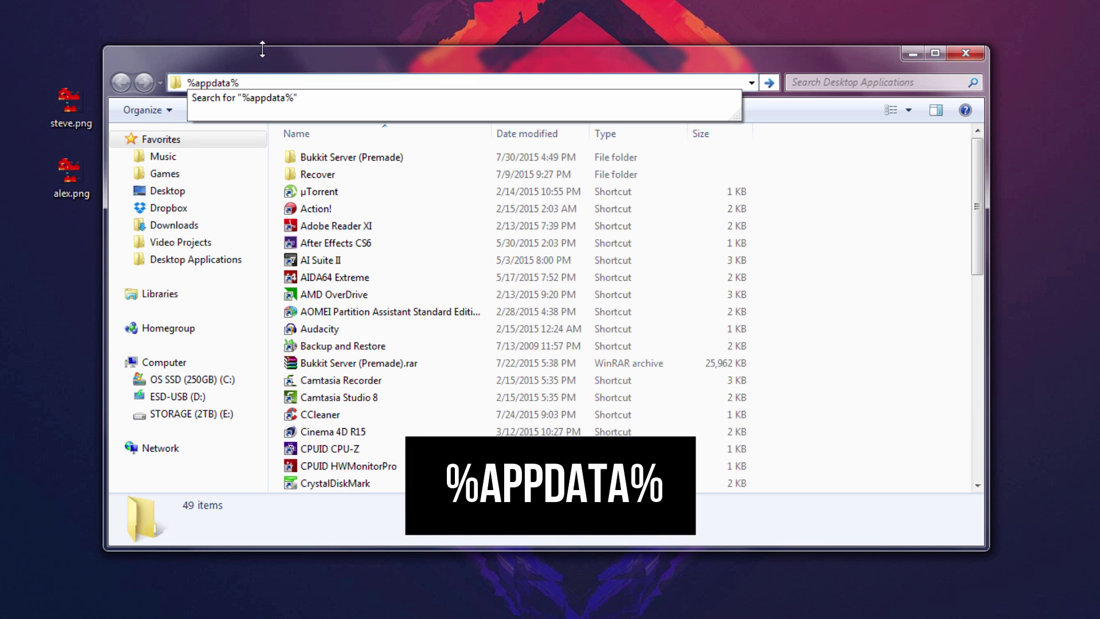
key(Return)
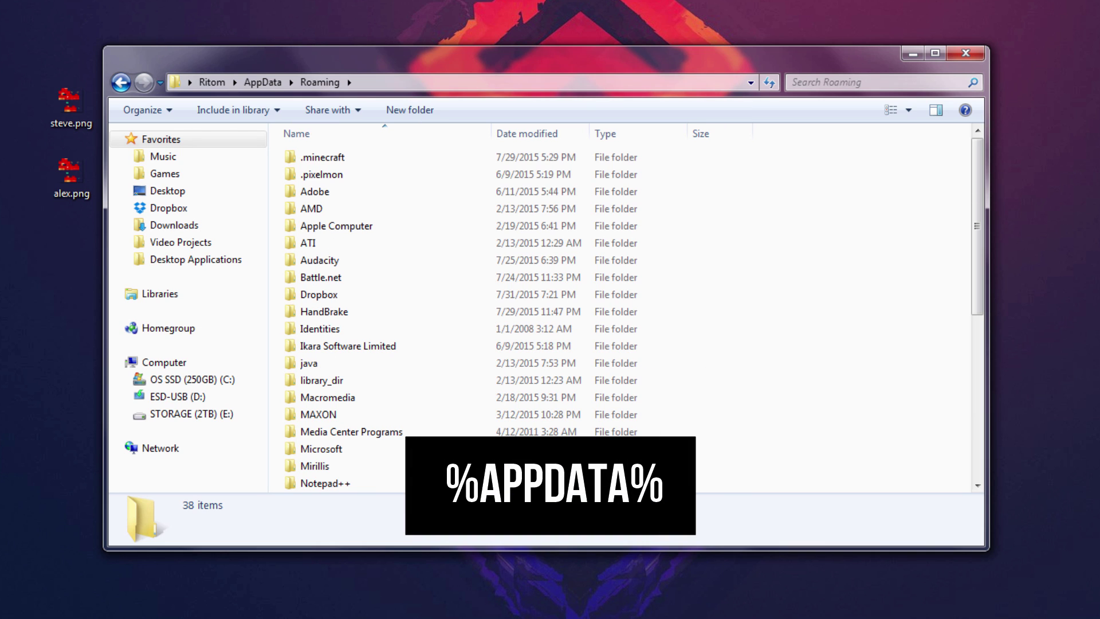
Open the .minecraft folder and then its versions folder
double_click(318, 159)
drag(361, 64, 360, 35)
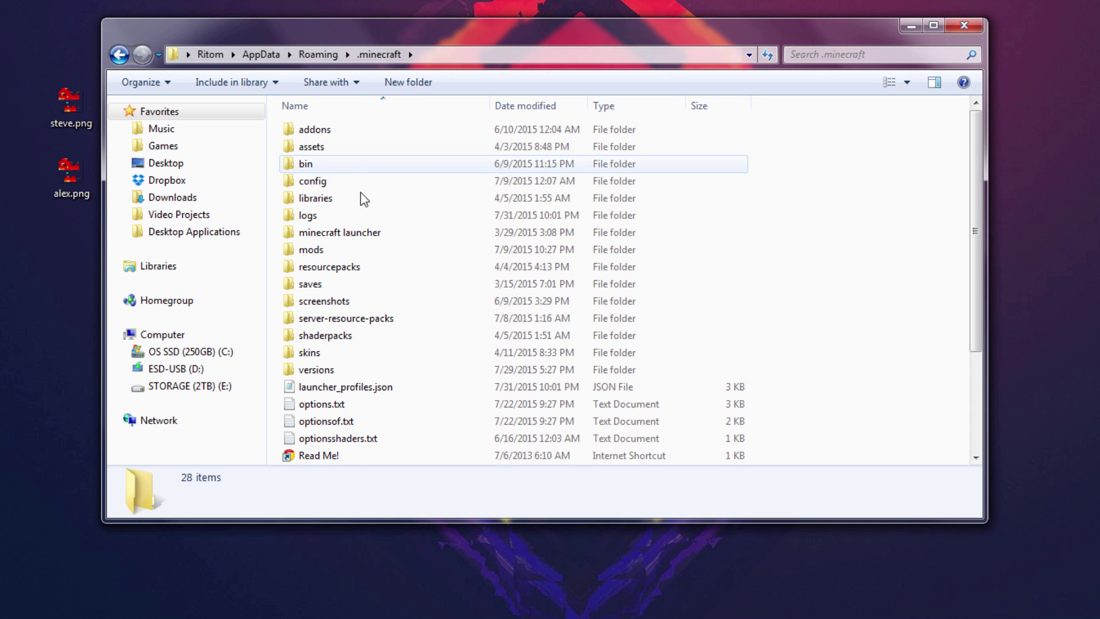
scroll(361, 212, down, 1)
double_click(319, 321)
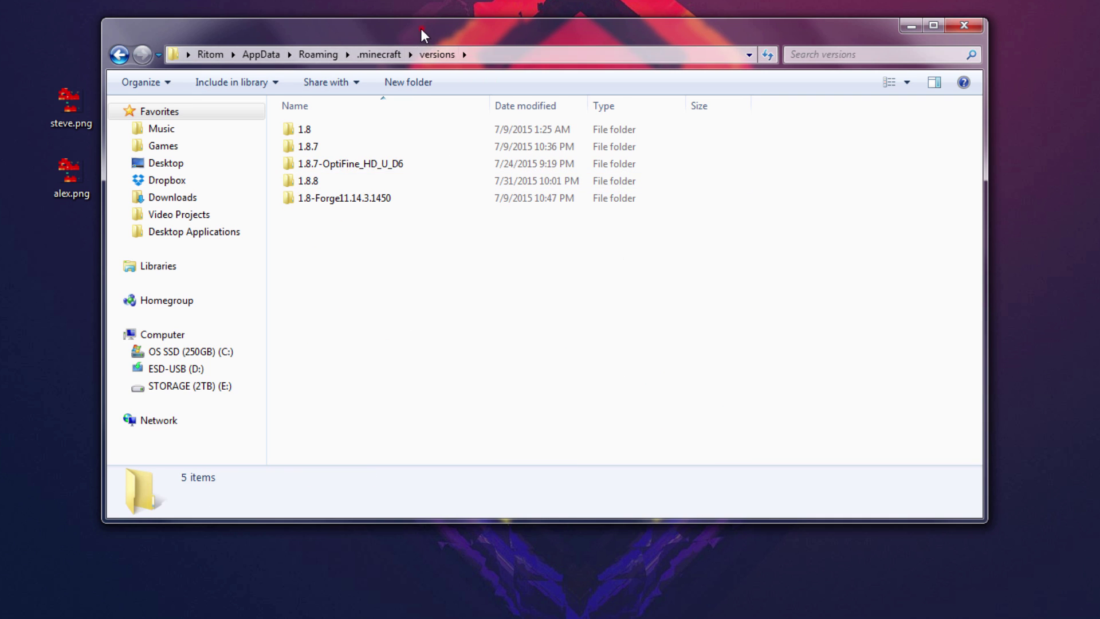
Reposition the Explorer window and select the 1.8.8 version folder
drag(422, 32, 381, 71)
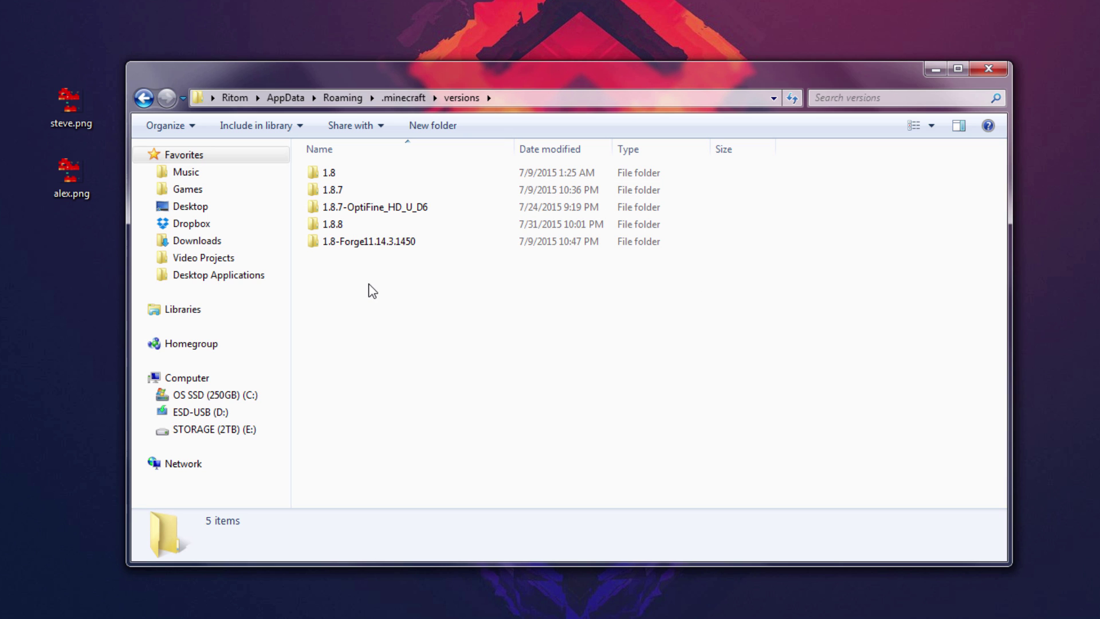
drag(4, 69, 120, 249)
click(427, 359)
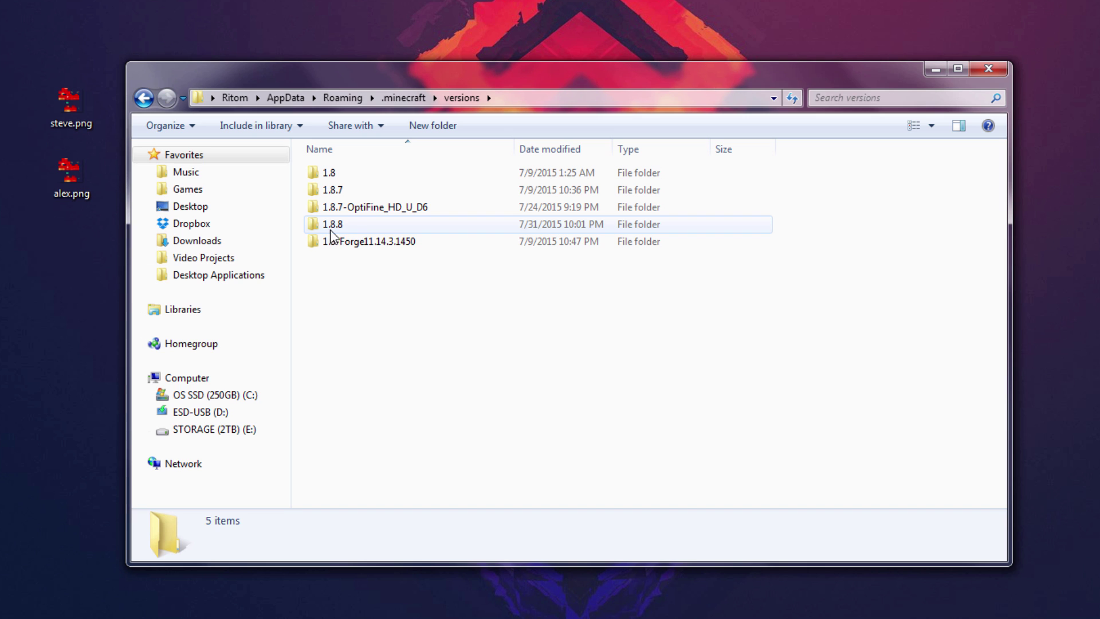
click(351, 225)
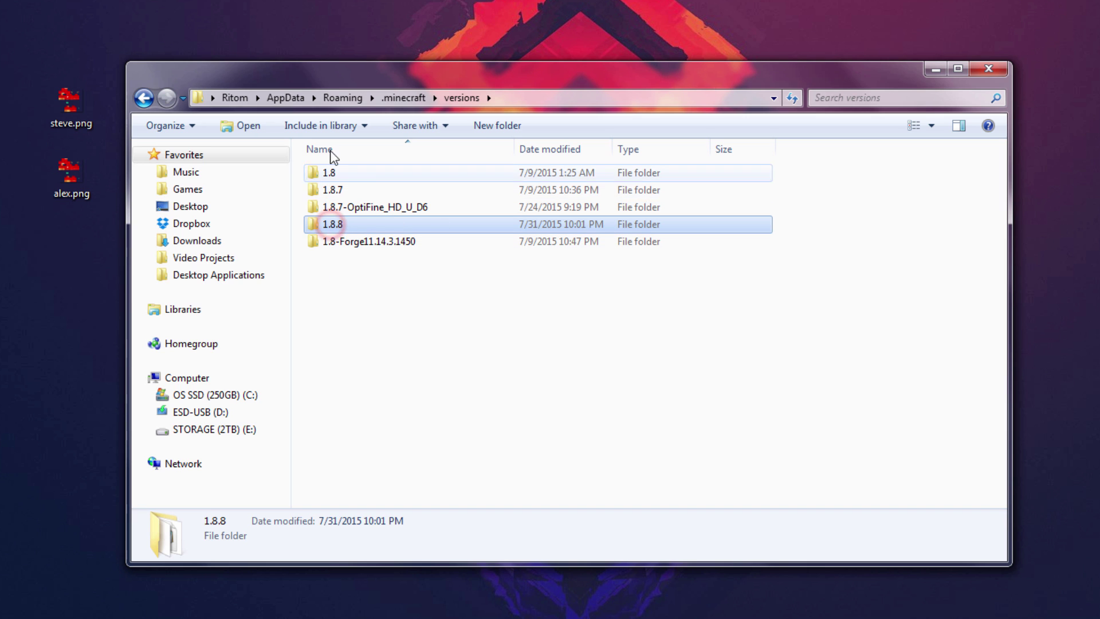
click(343, 174)
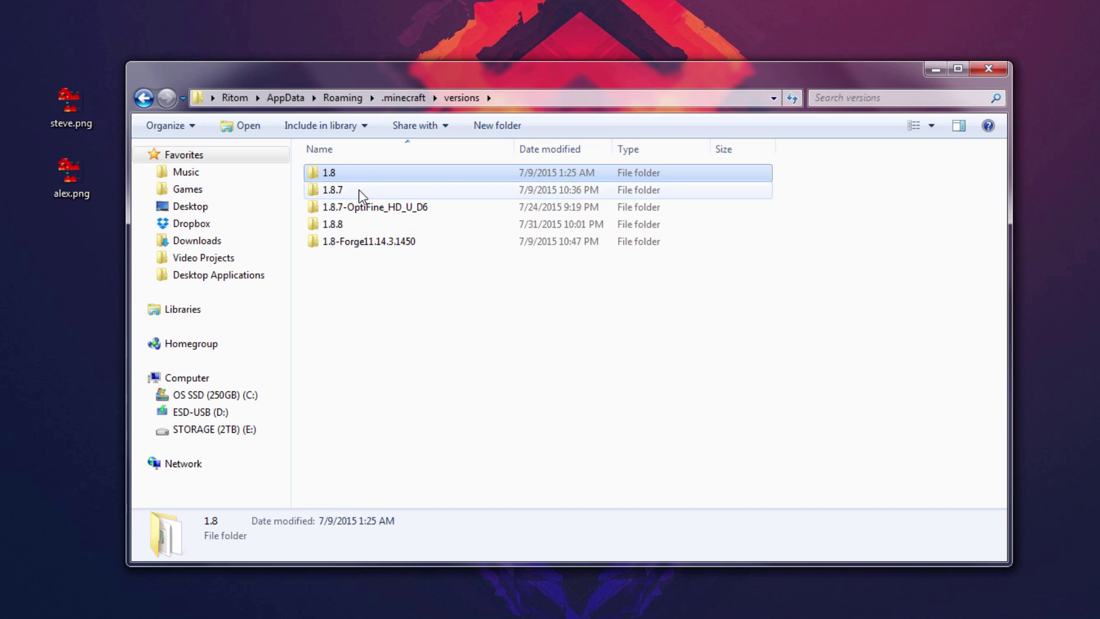
click(336, 229)
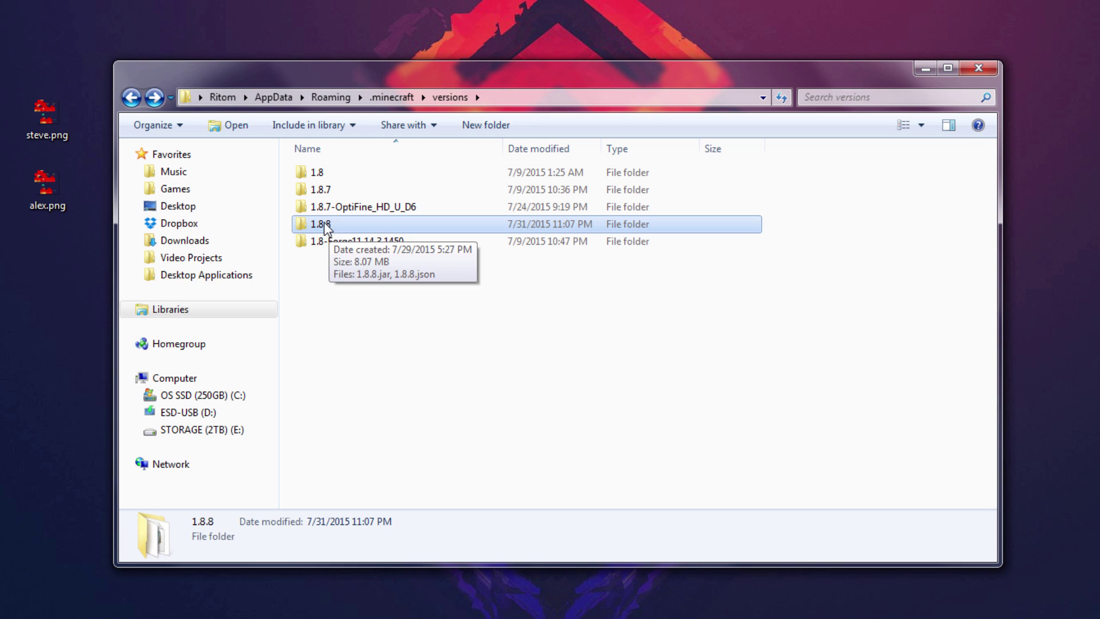
Copy and paste the 1.8.8 folder, creating '1.8.8 - Copy' in versions
right_click(326, 227)
click(380, 483)
right_click(386, 337)
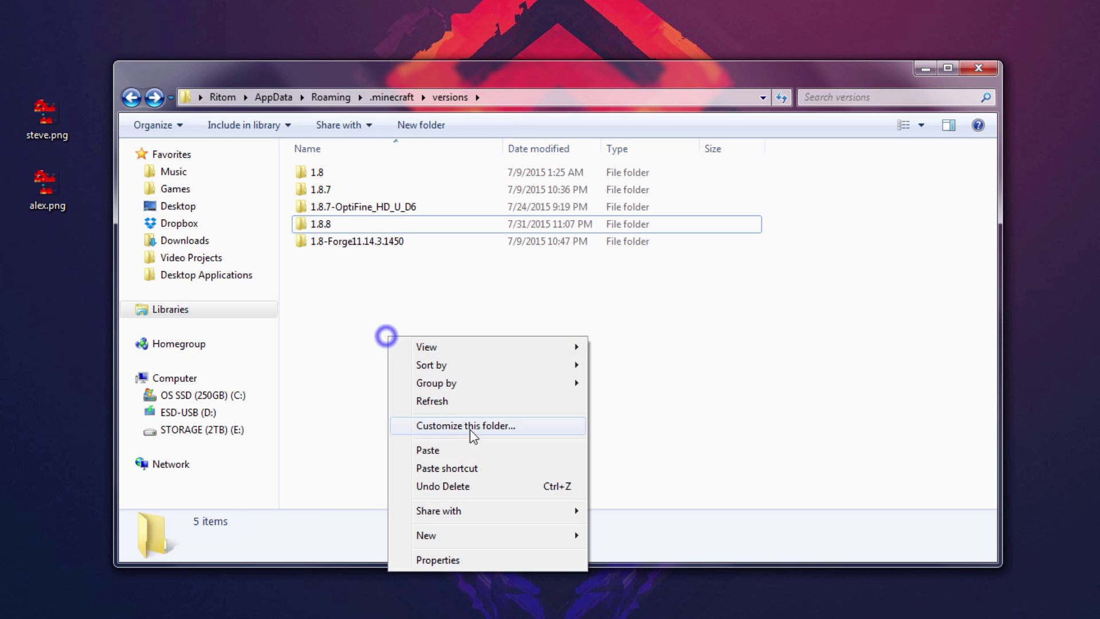
click(441, 450)
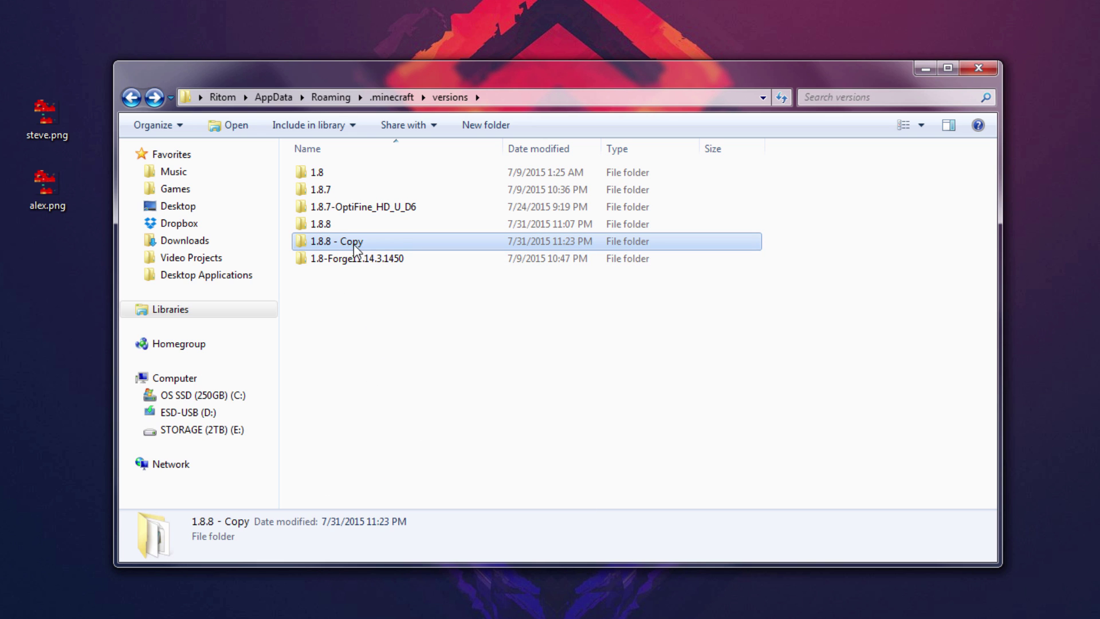
click(324, 228)
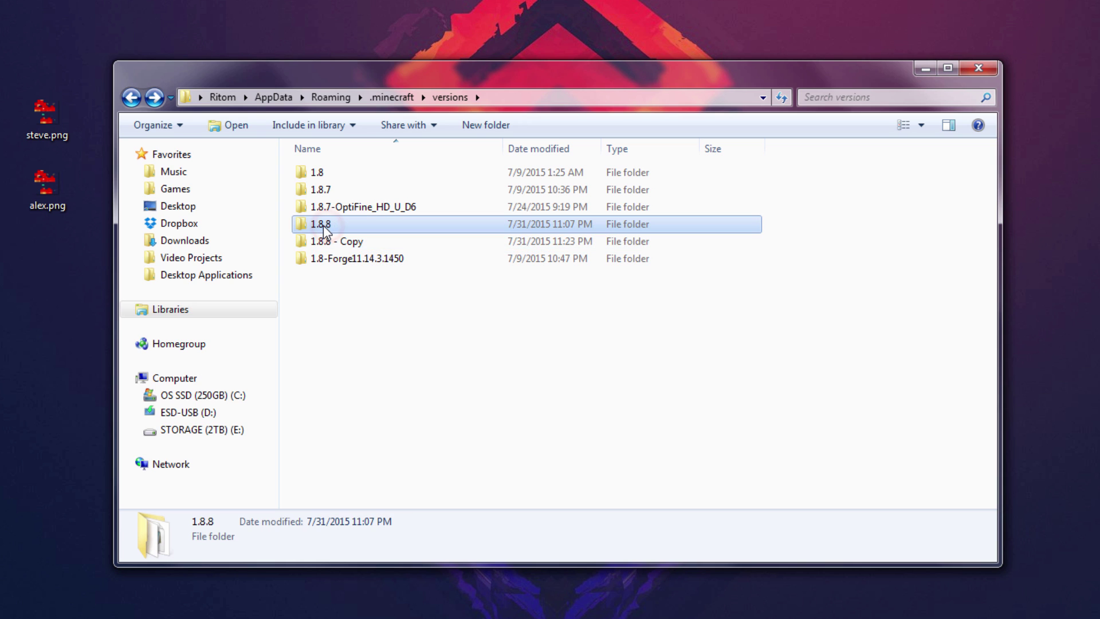
click(325, 243)
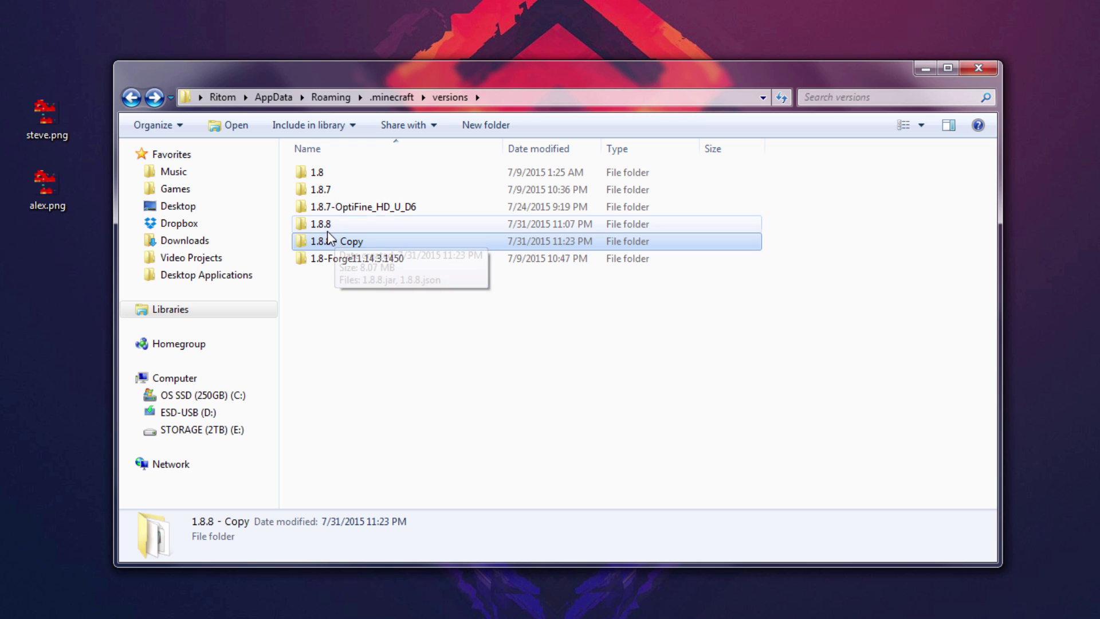
Rename '1.8.8 - Copy' to 1.8.8_Skin and open it to show 1.8.8.jar and 1.8.8.json
right_click(336, 246)
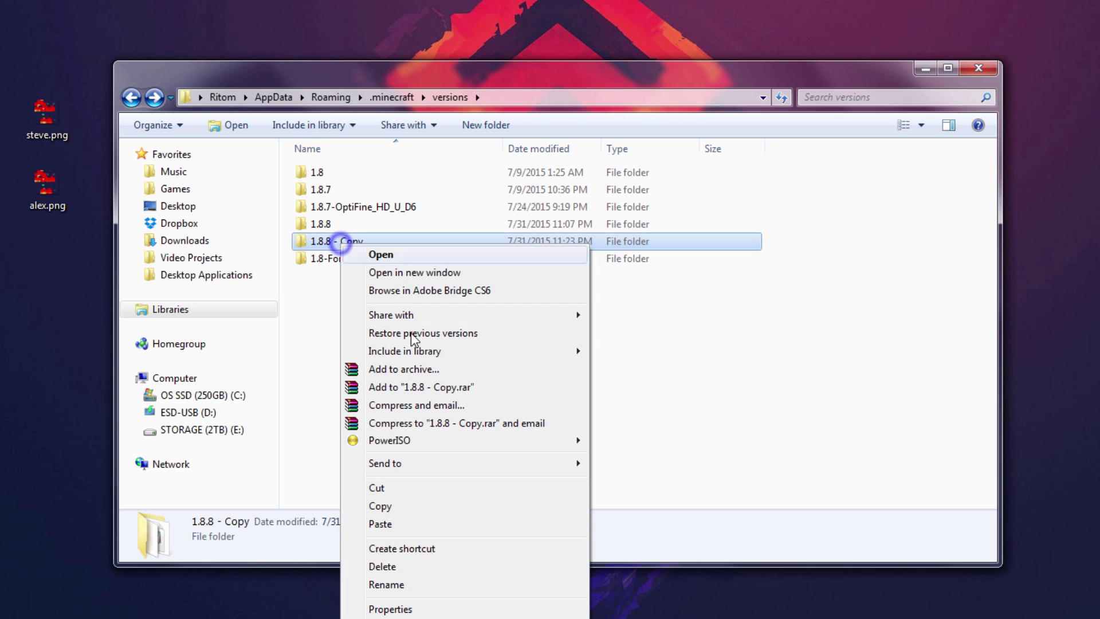
click(424, 583)
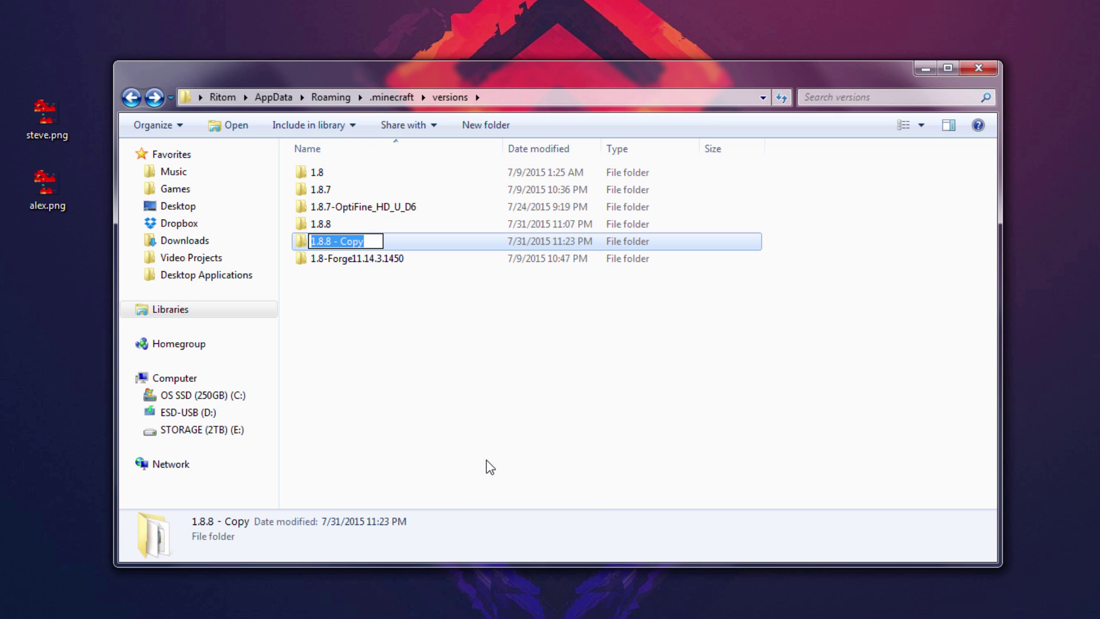
text(1.8.8_Skin)
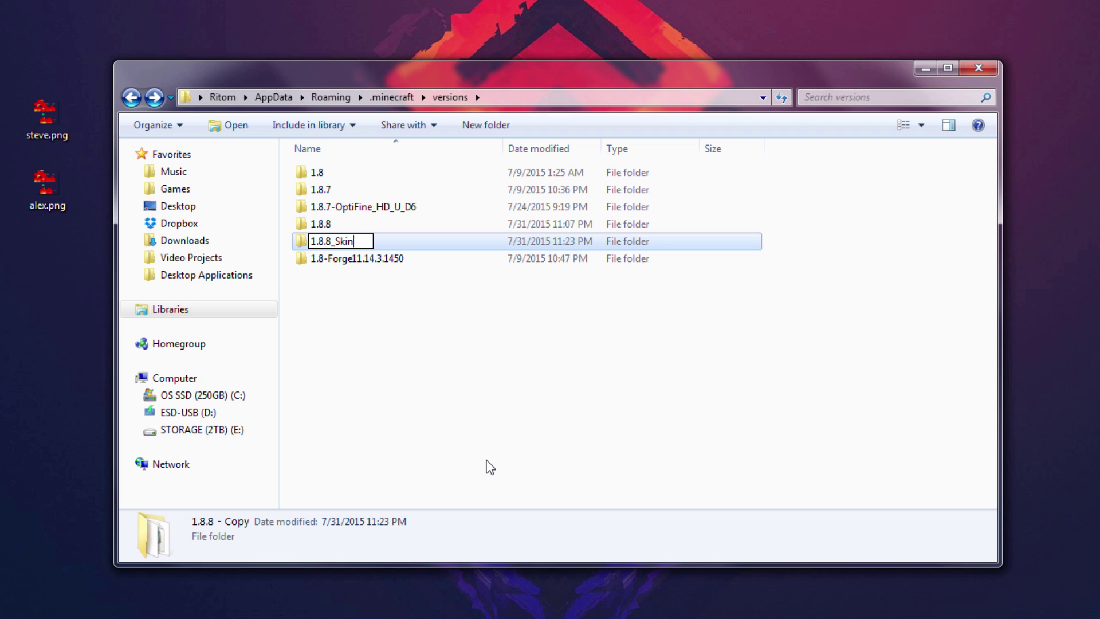
key(Return)
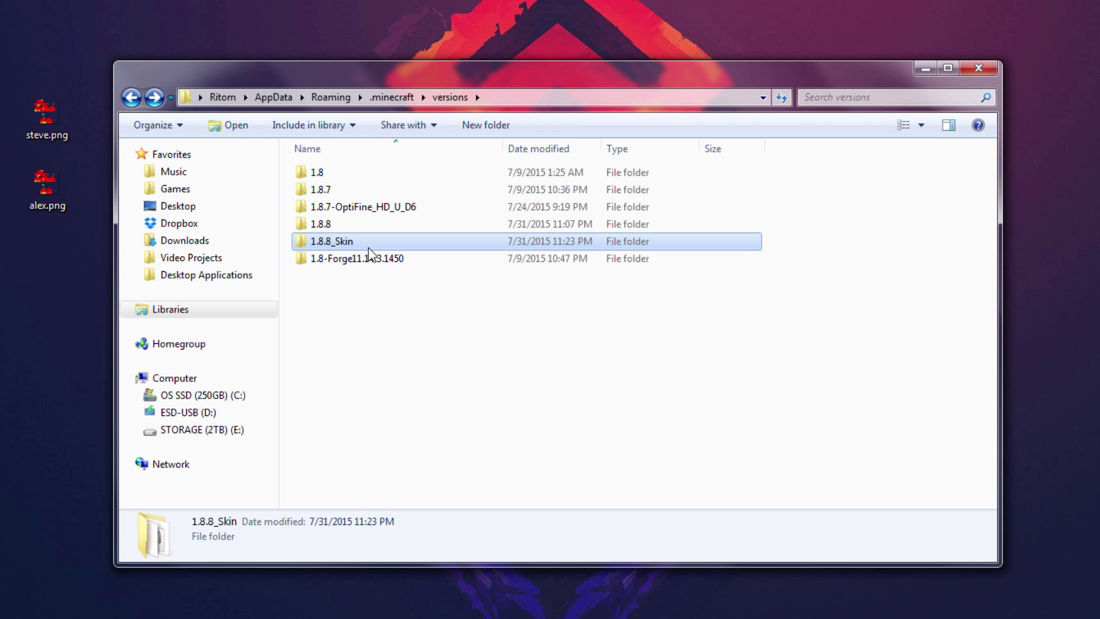
double_click(340, 241)
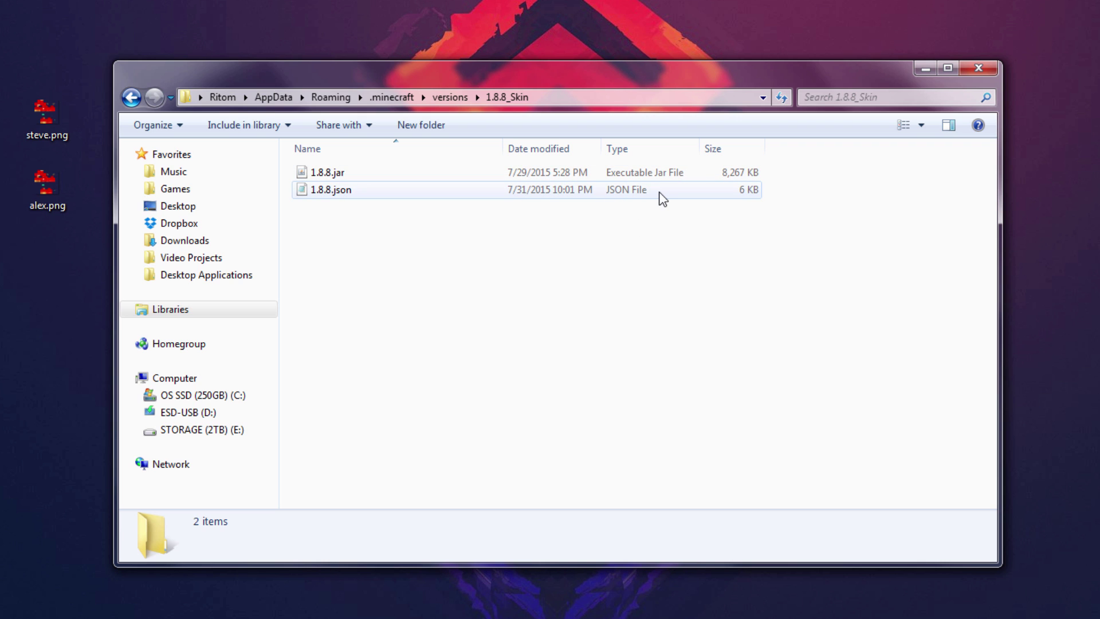
Rename 1.8.8.jar to 1.8.8_Skin.jar
drag(458, 72, 459, 84)
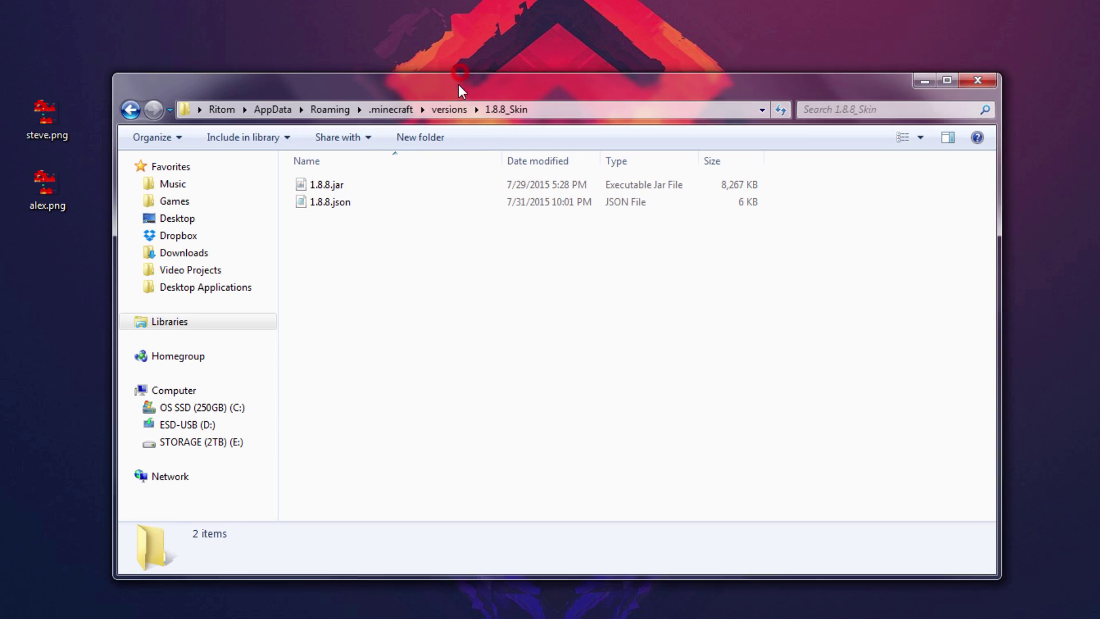
right_click(326, 184)
click(372, 490)
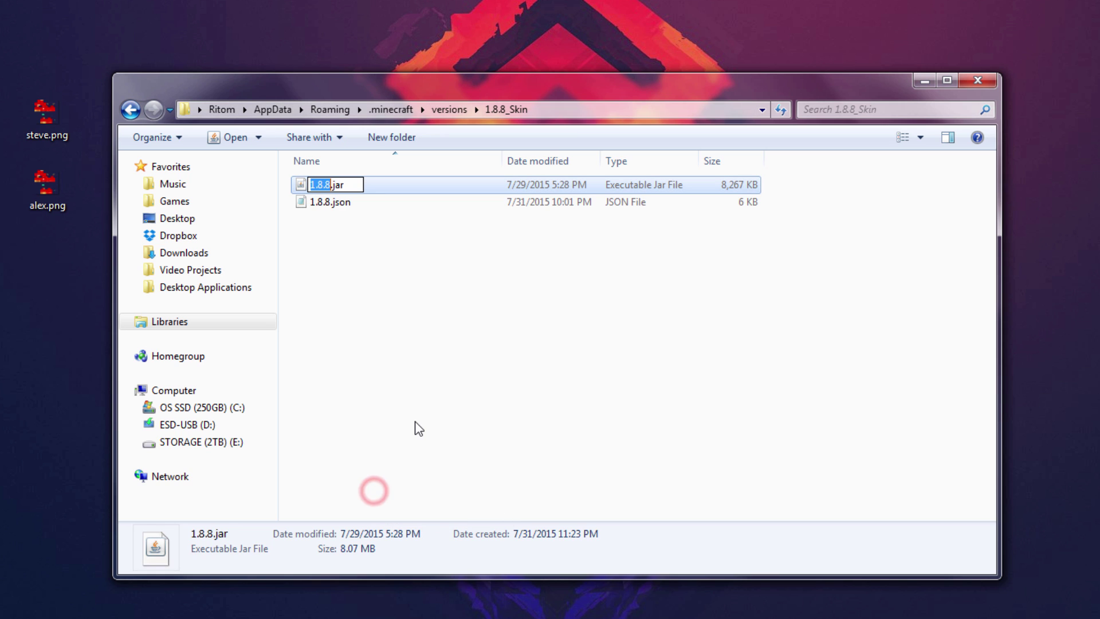
text(1)
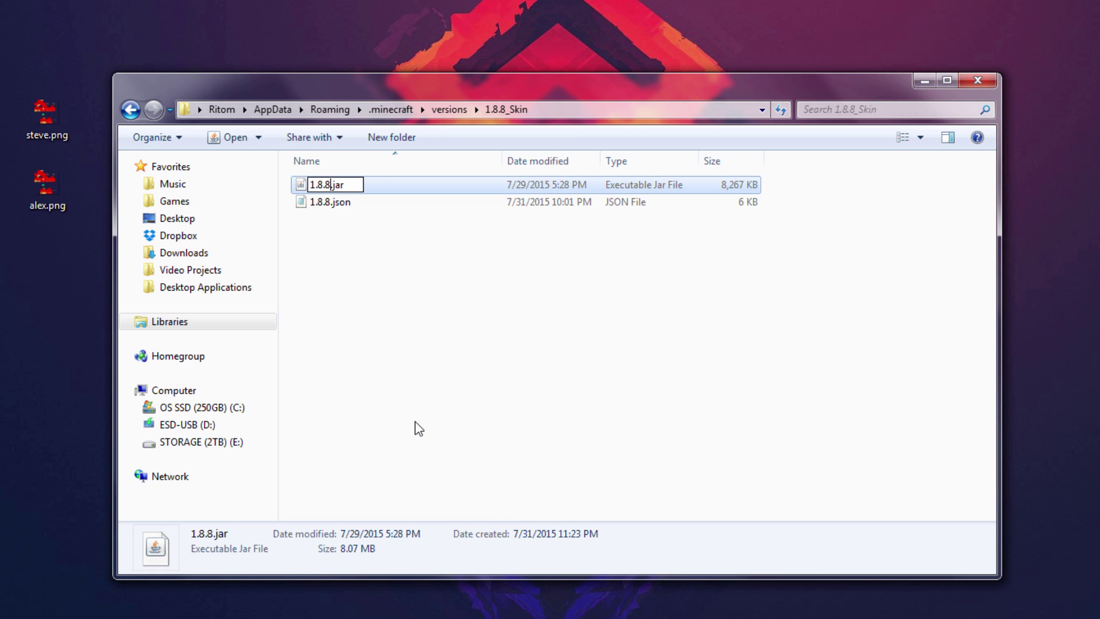
text(.8.8_Skin)
key(Return)
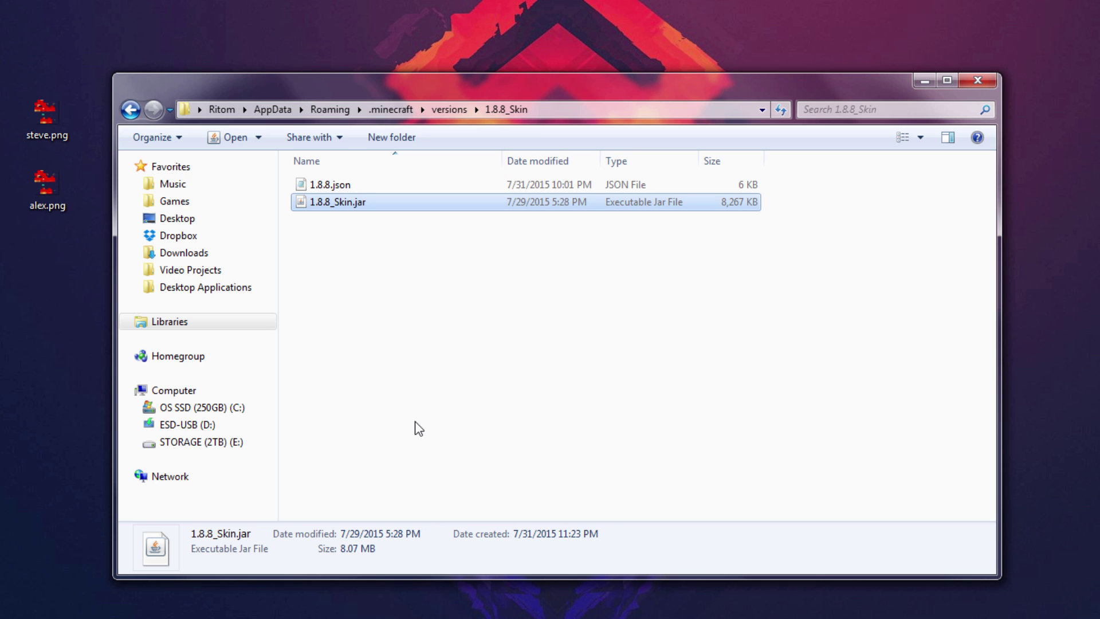
Rename 1.8.8.json to 1.8.8_Skin.json
right_click(315, 191)
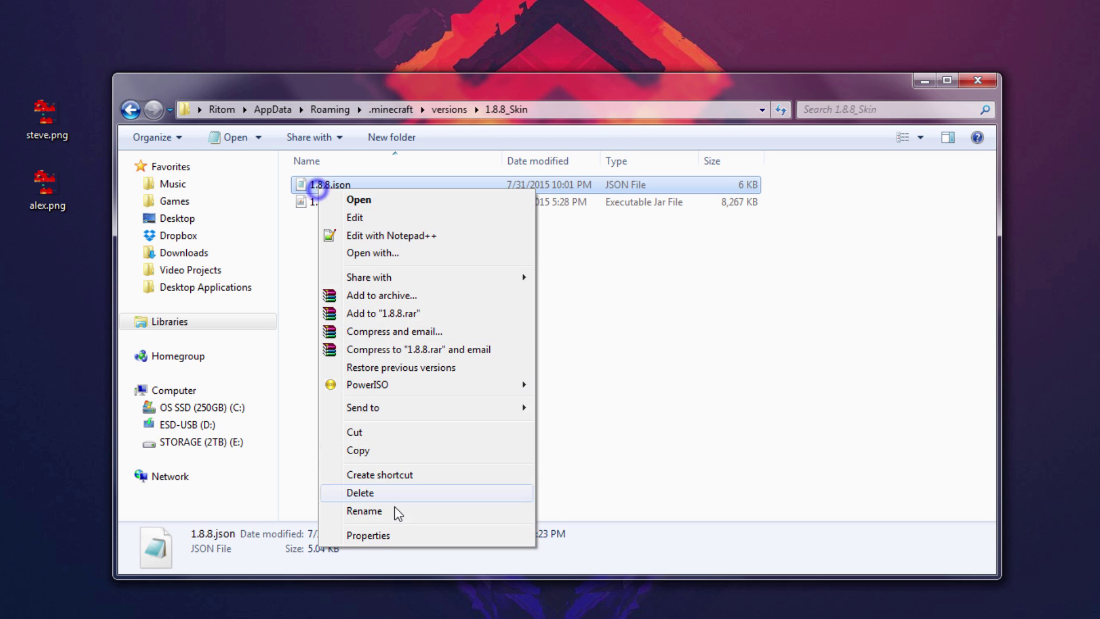
click(381, 511)
text(1)
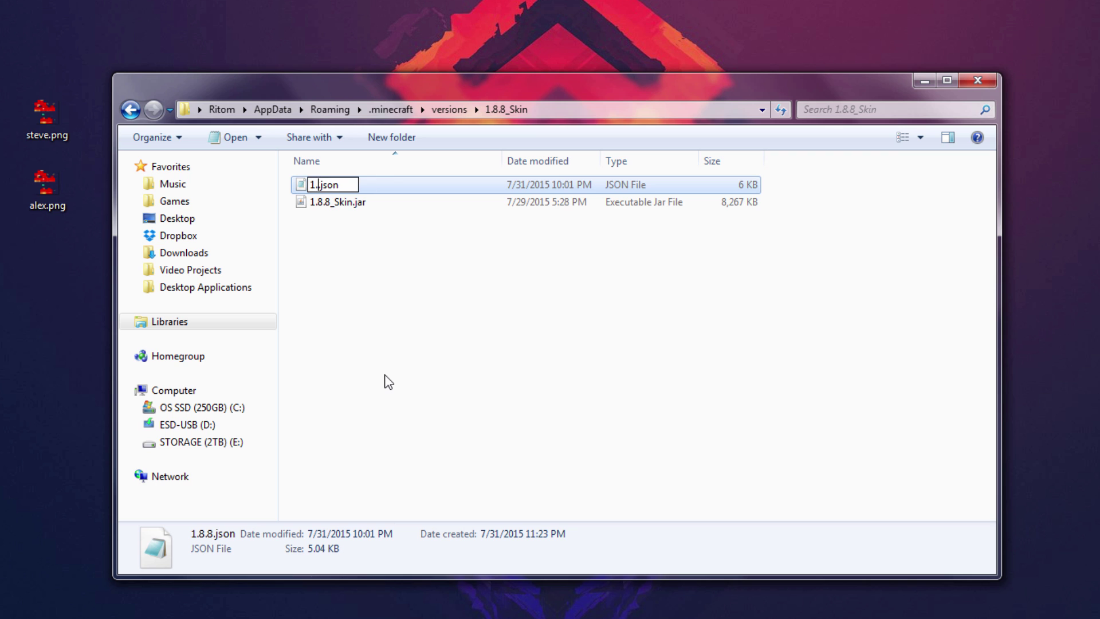
text(.8.8_Skin)
key(Return)
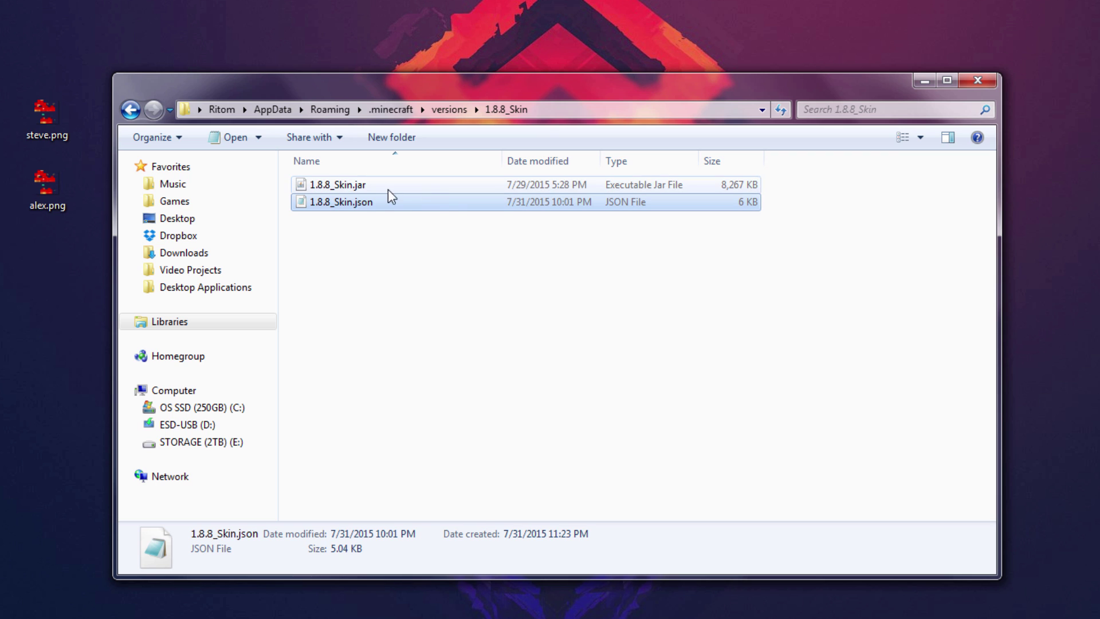
drag(489, 256, 456, 259)
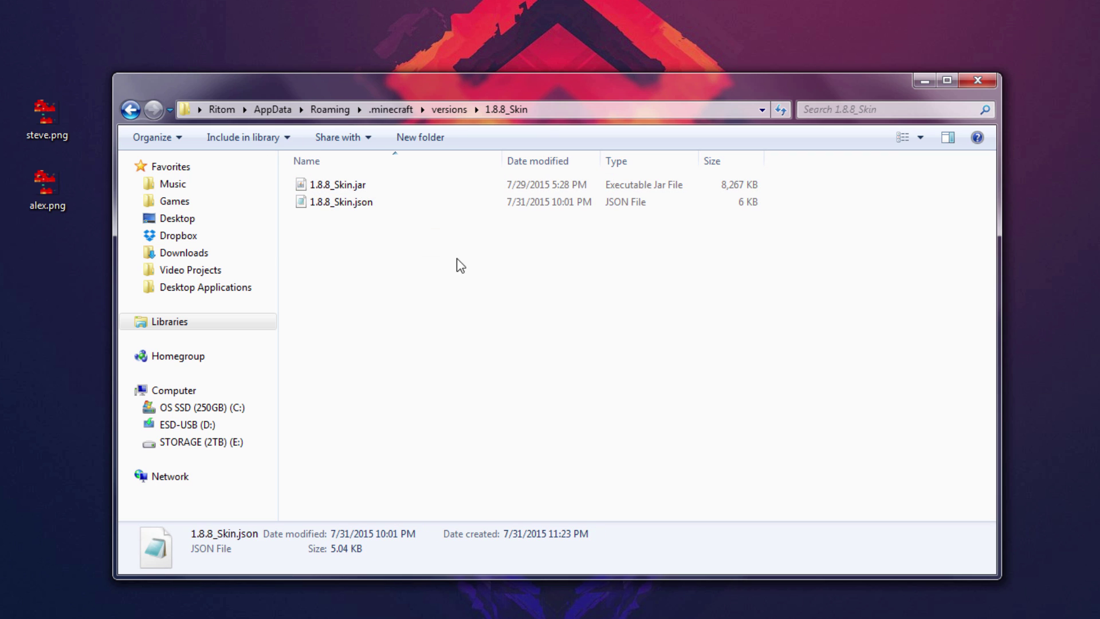
click(468, 313)
drag(369, 91, 384, 89)
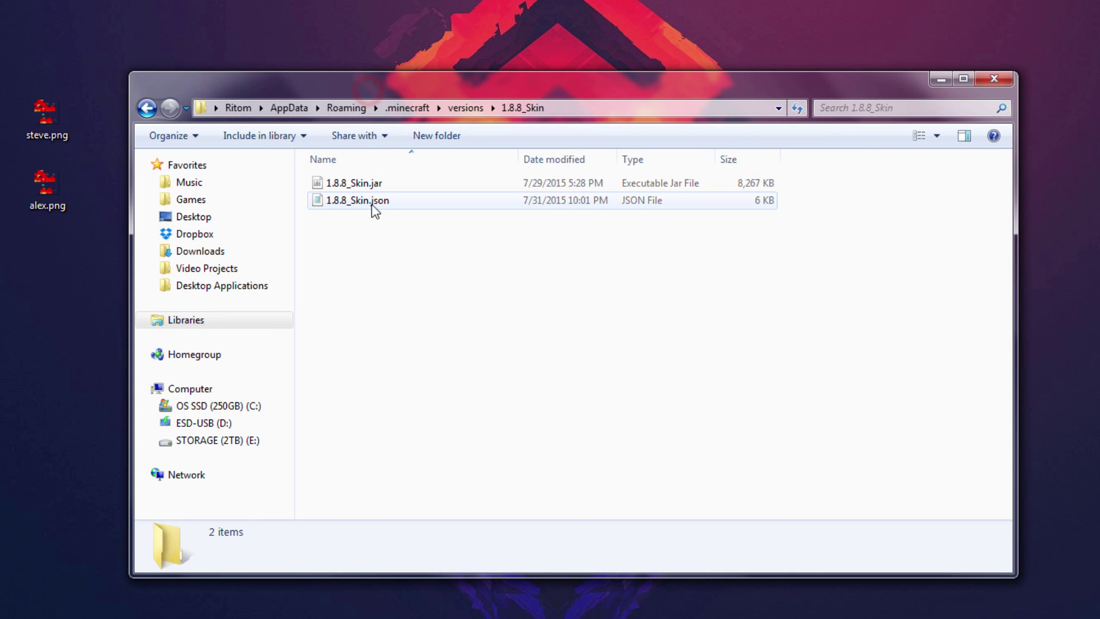
Open 1.8.8_Skin.json with Notepad, then close that window
click(347, 200)
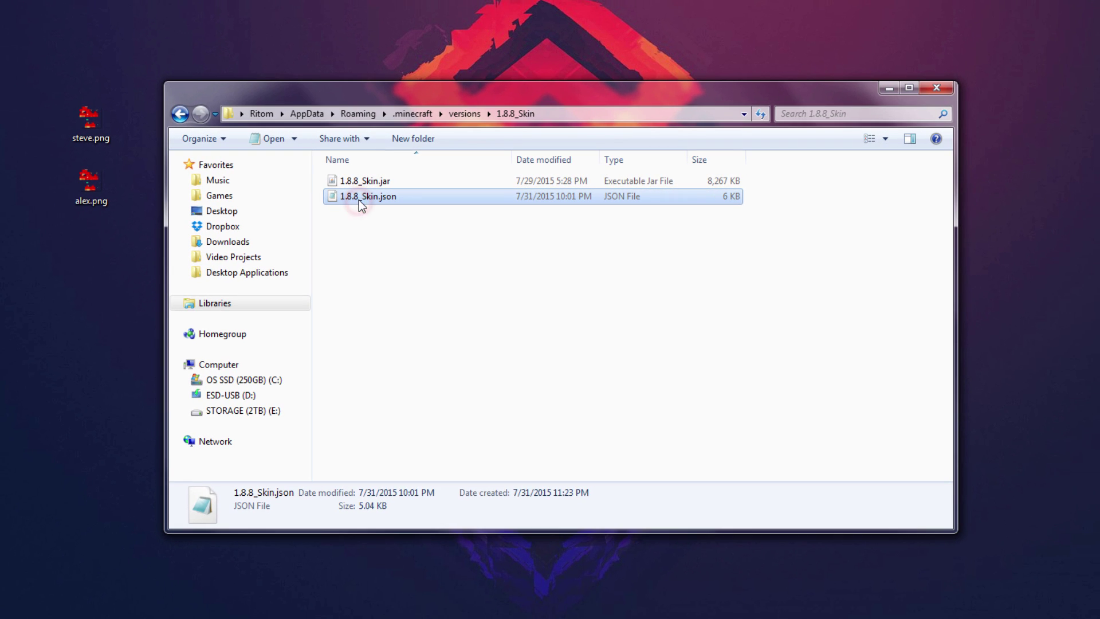
right_click(359, 200)
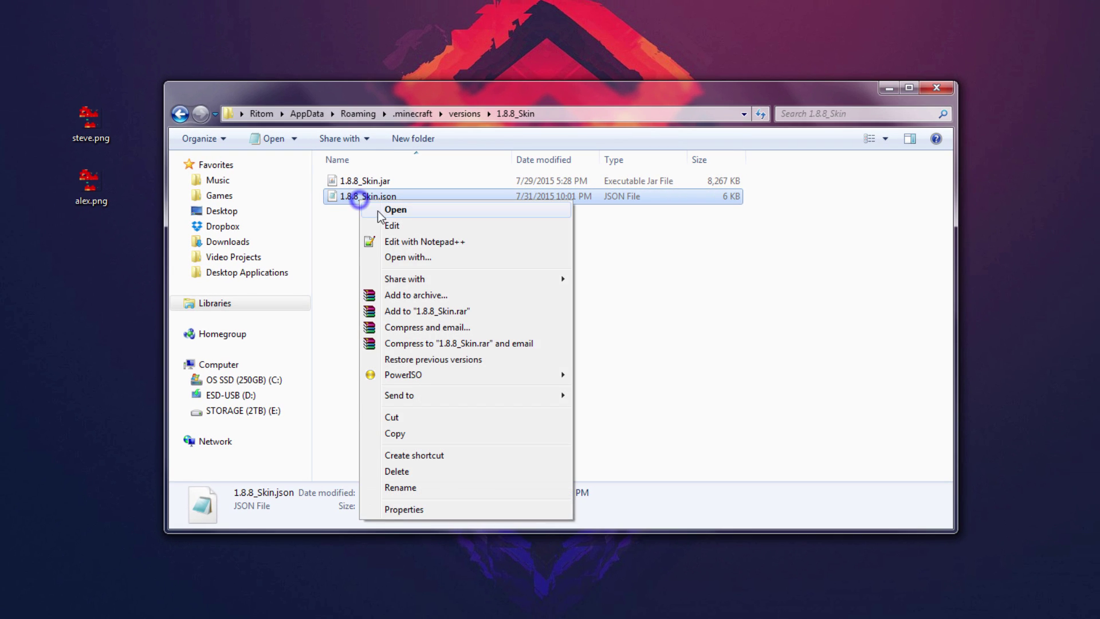
click(407, 256)
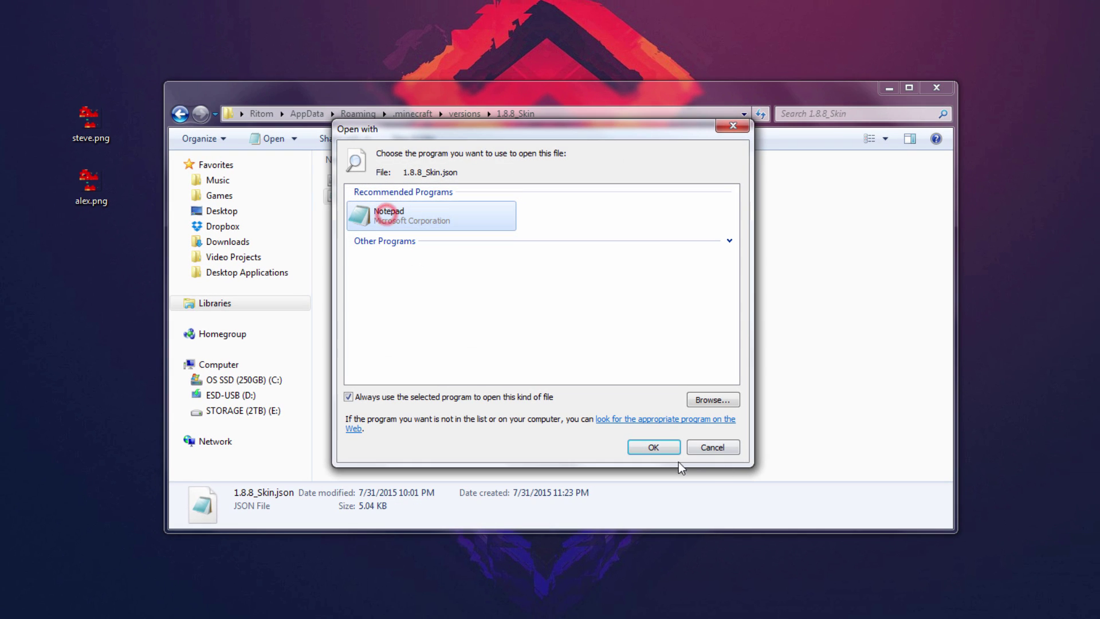
click(654, 447)
key(alt+F4)
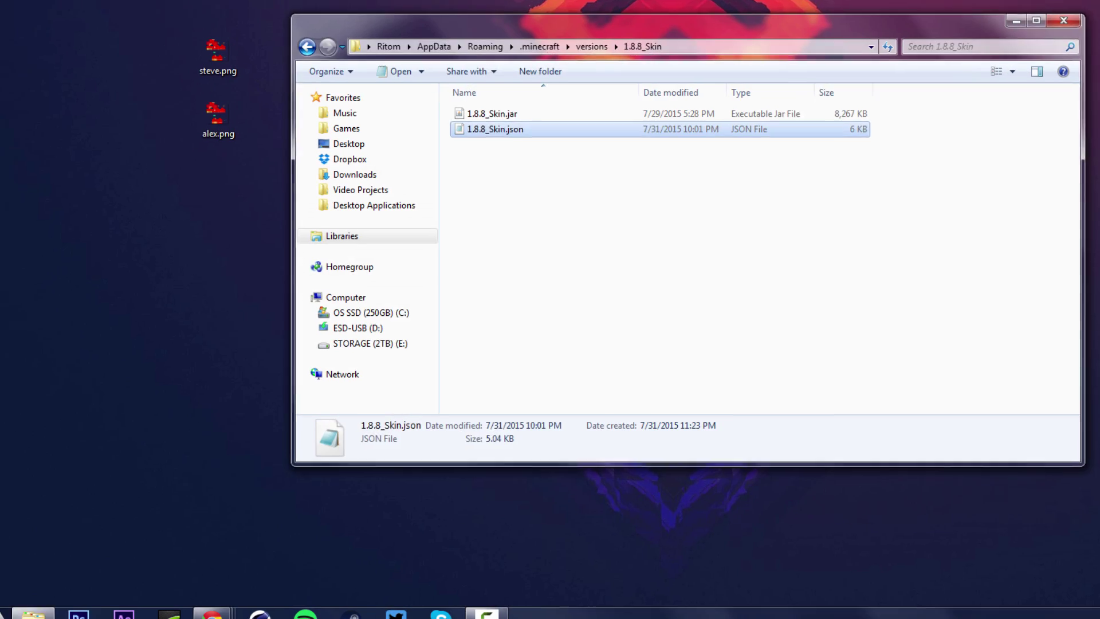
Launch an empty Notepad from a Start menu search for 'note'
key(super)
text(note)
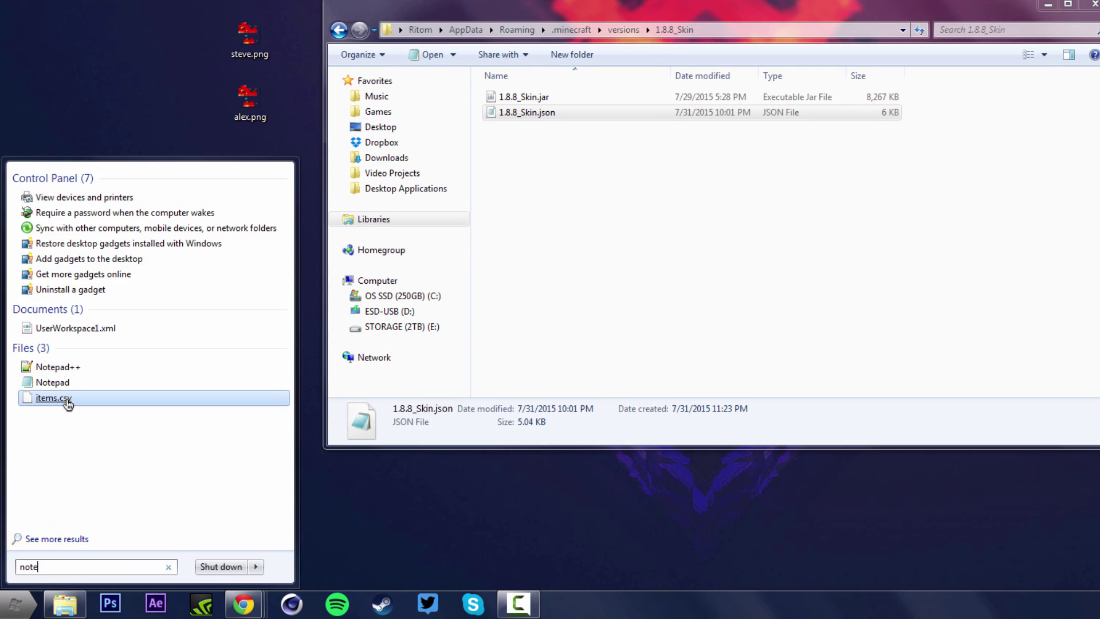
click(52, 382)
drag(430, 69, 410, 312)
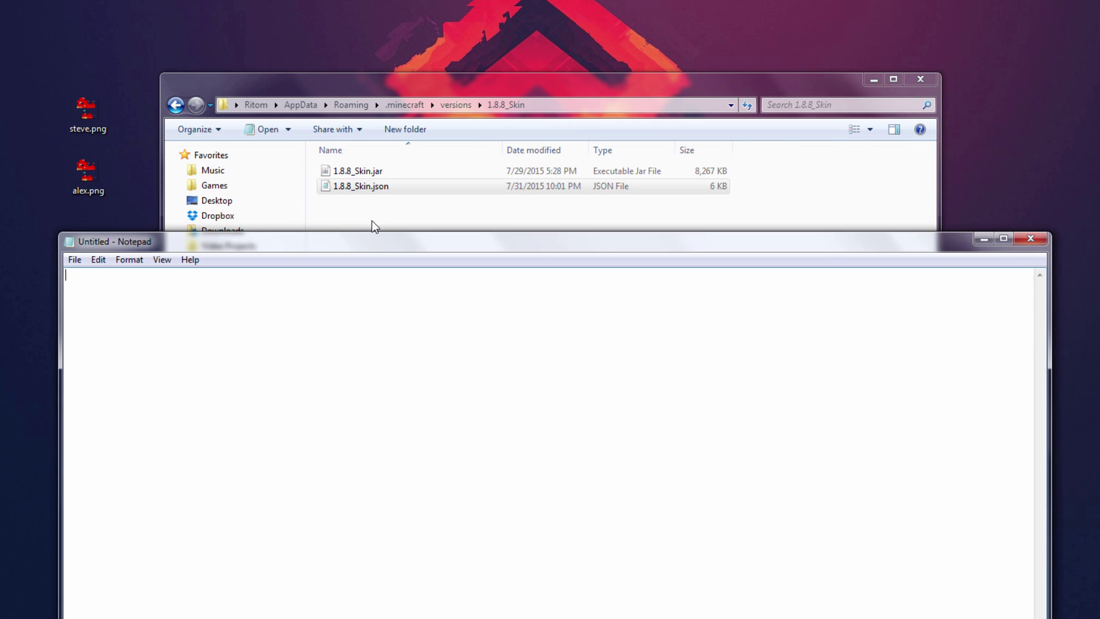
Replace the json's id value 1.8.8 with 1.8.8_Skin
drag(406, 249, 396, 45)
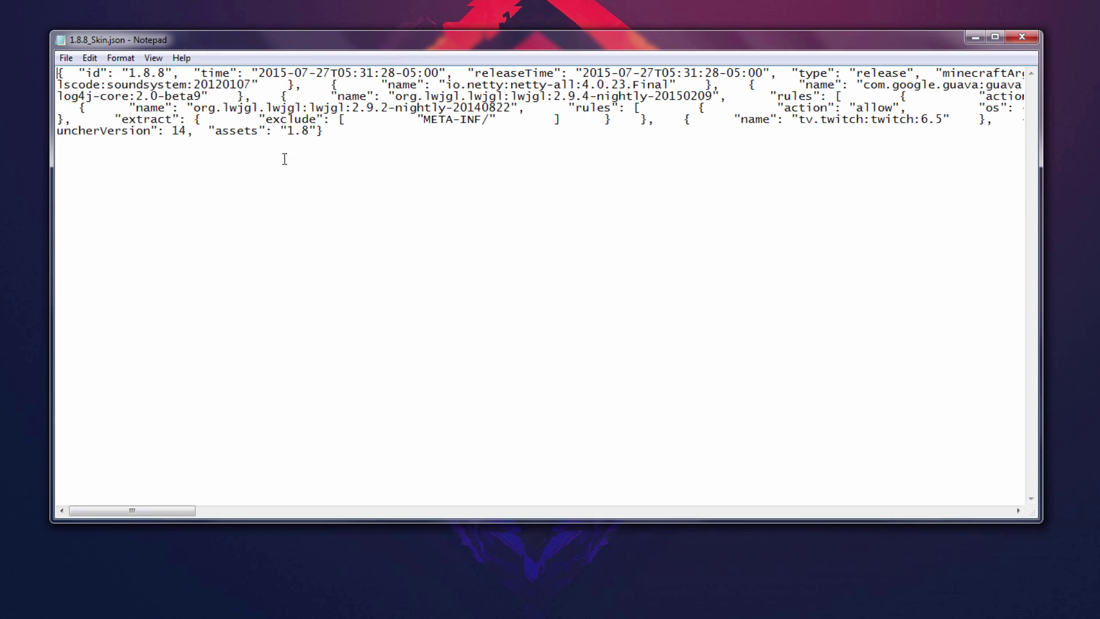
drag(161, 512, 124, 511)
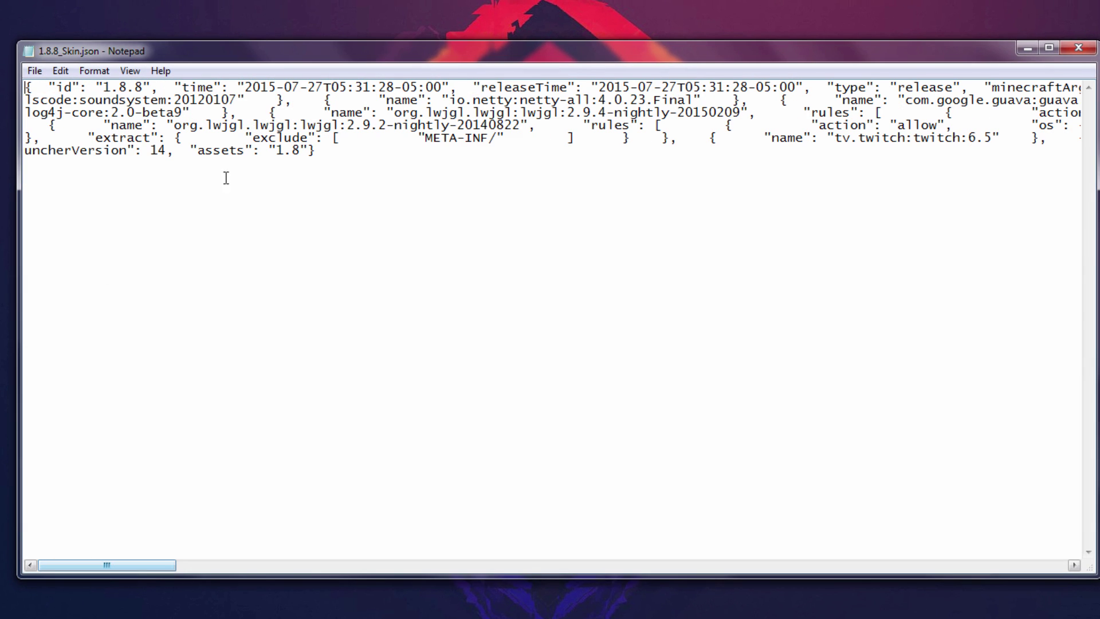
drag(249, 56, 282, 78)
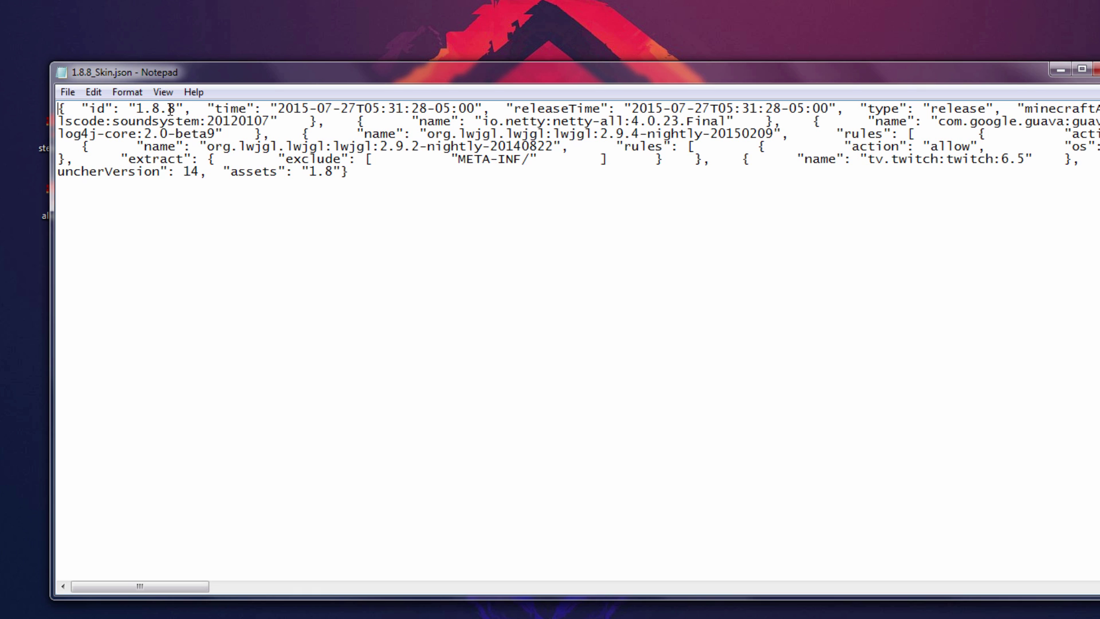
drag(177, 109, 136, 109)
text(1.8.8)
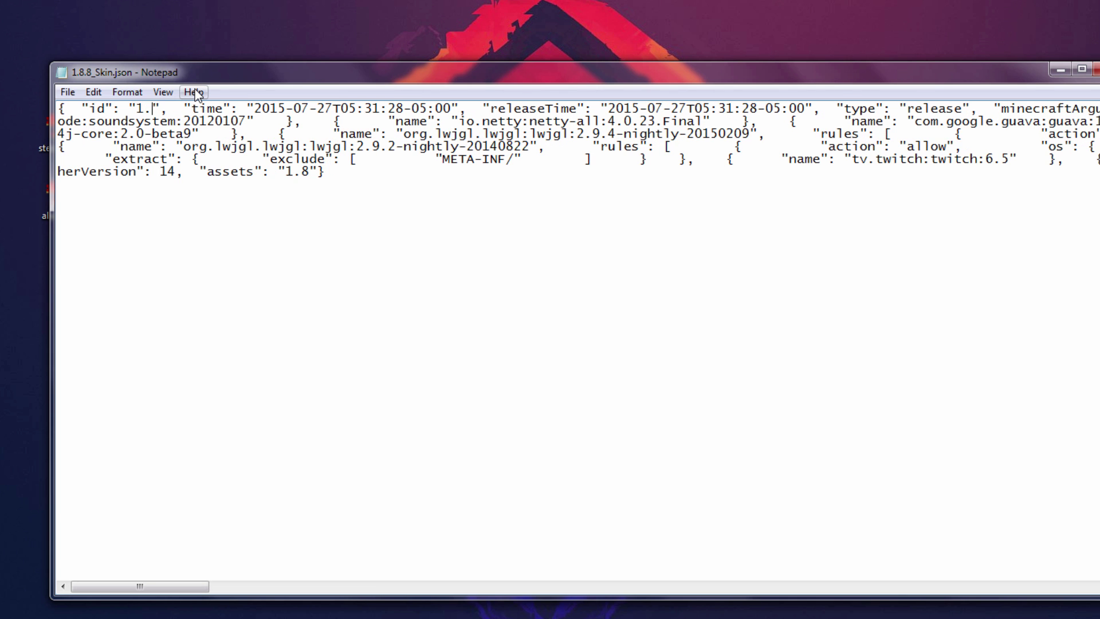
text(_Skin)
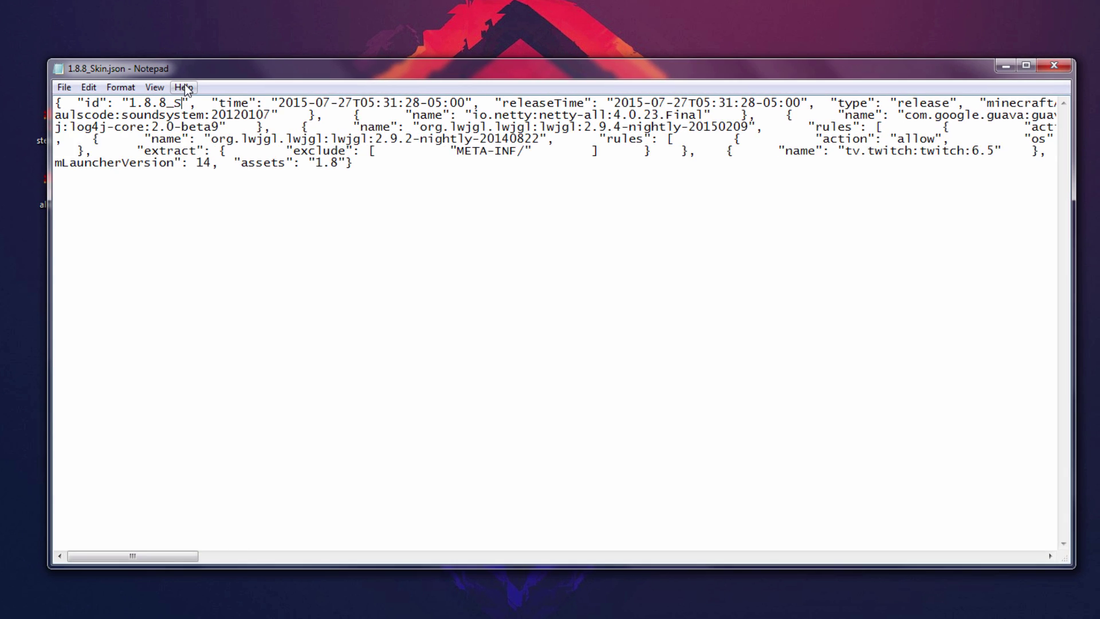
Save the edited 1.8.8_Skin.json and close Notepad
click(64, 87)
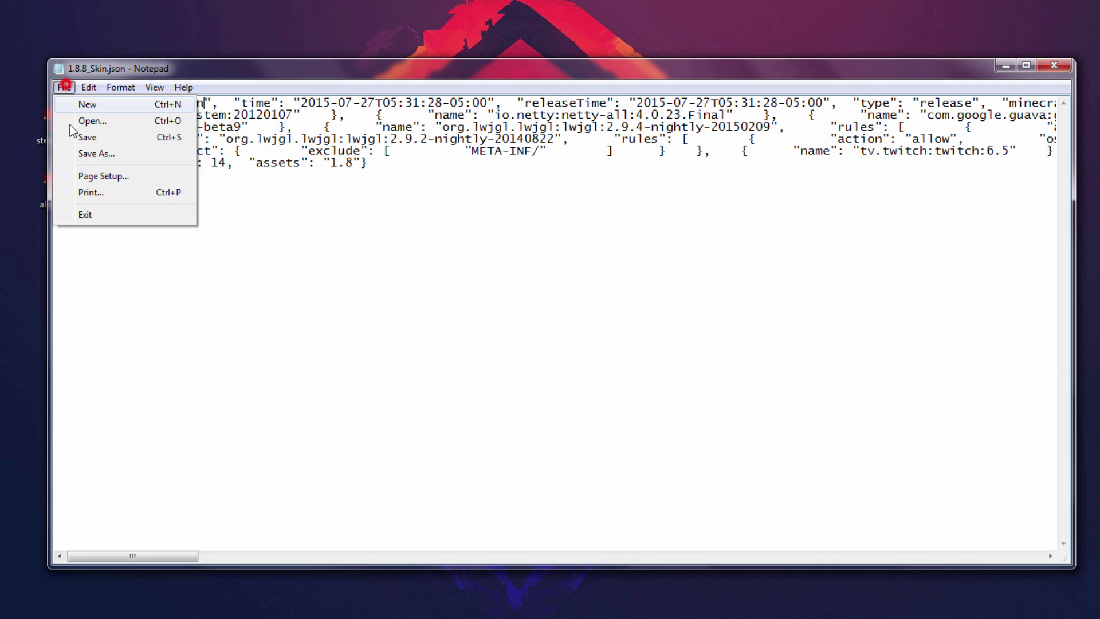
click(74, 135)
click(1054, 66)
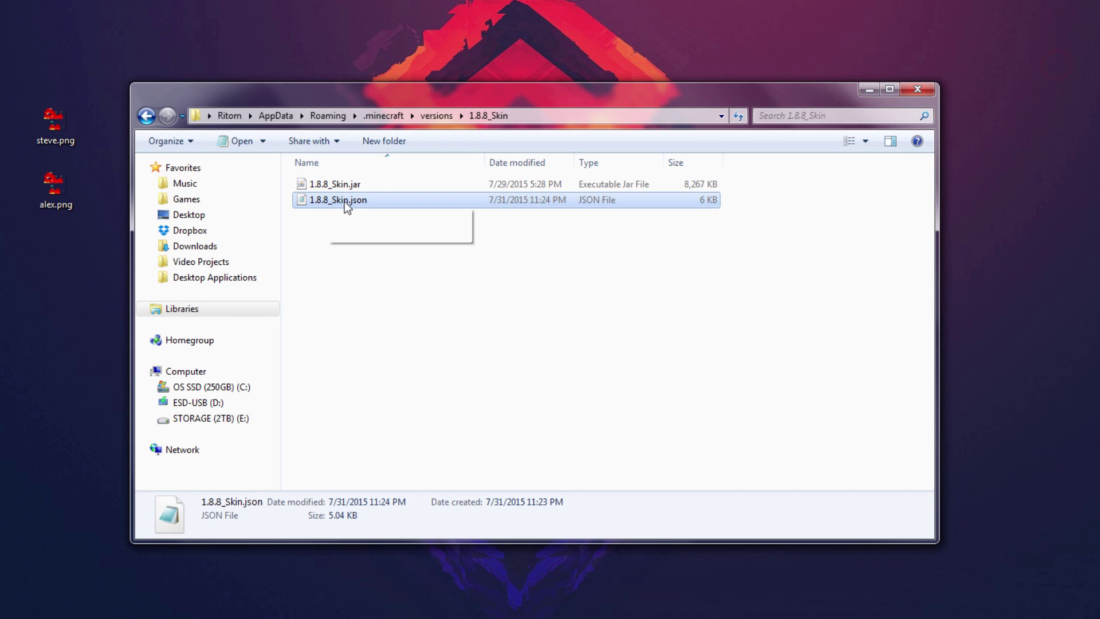
click(342, 186)
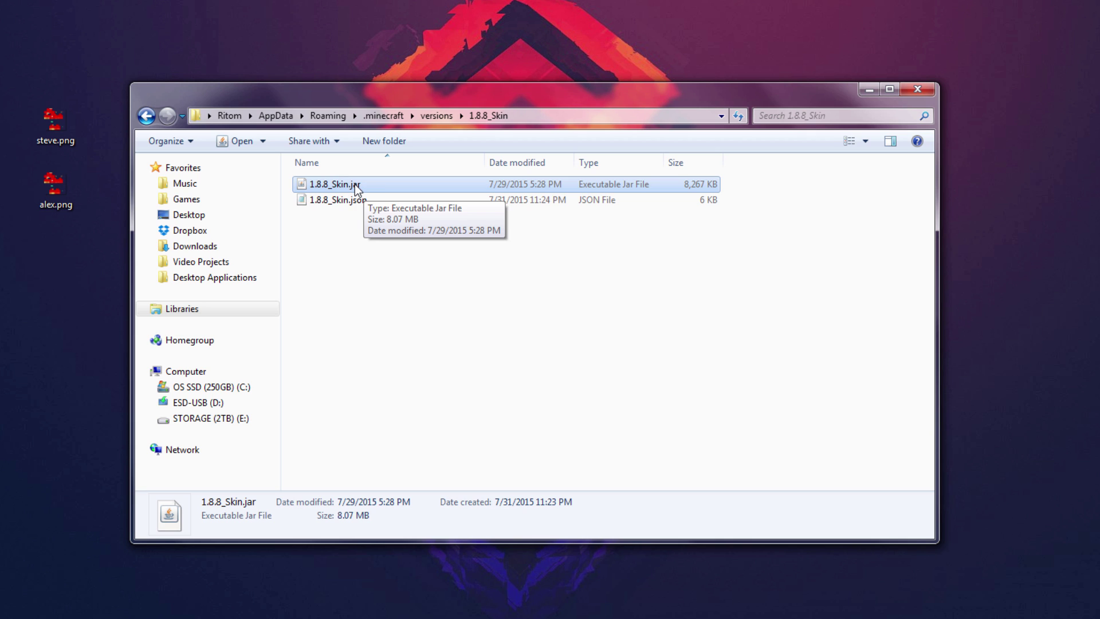
Open 1.8.8_Skin.jar as an archive in WinRAR
right_click(356, 190)
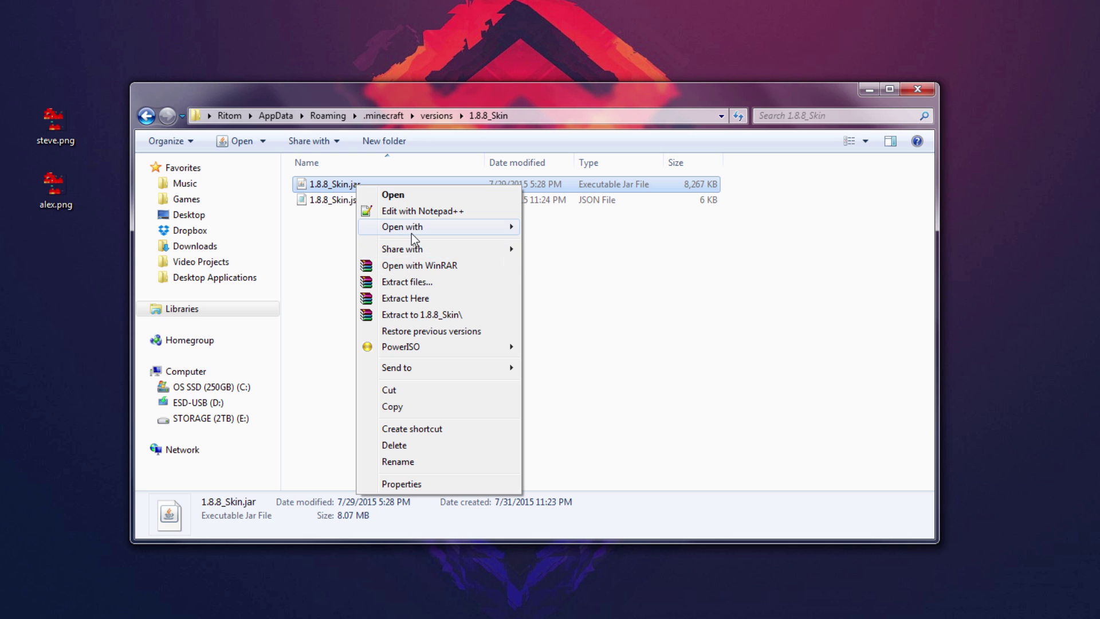
mouse_move(412, 231)
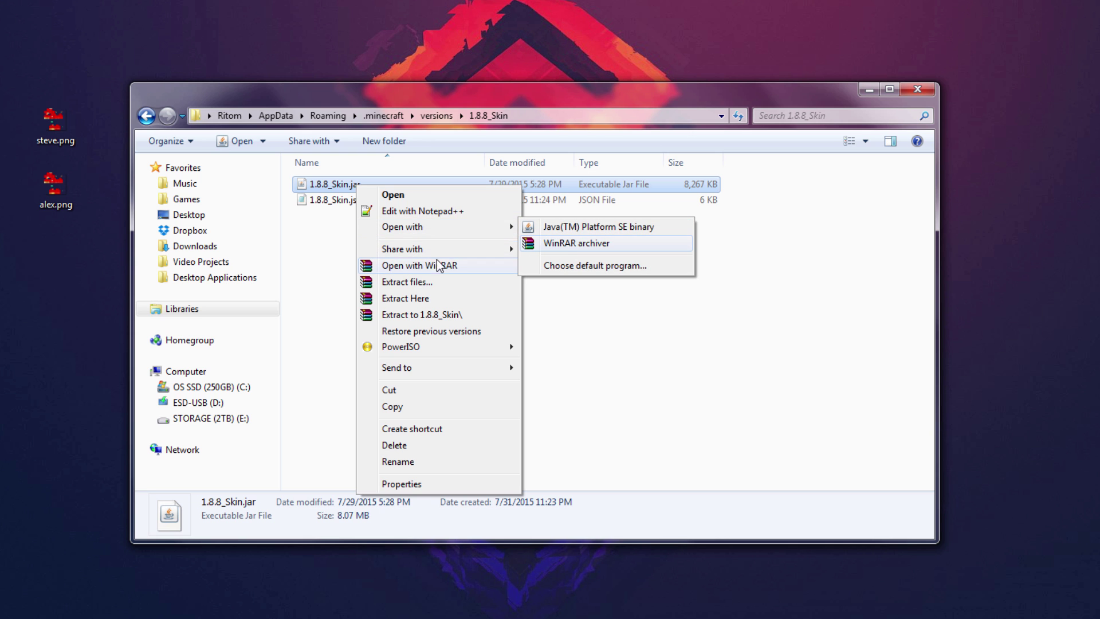
click(431, 265)
Dismiss the licence reminder and browse into the jar's assets\minecraft\textures\entity folder
drag(328, 64, 361, 78)
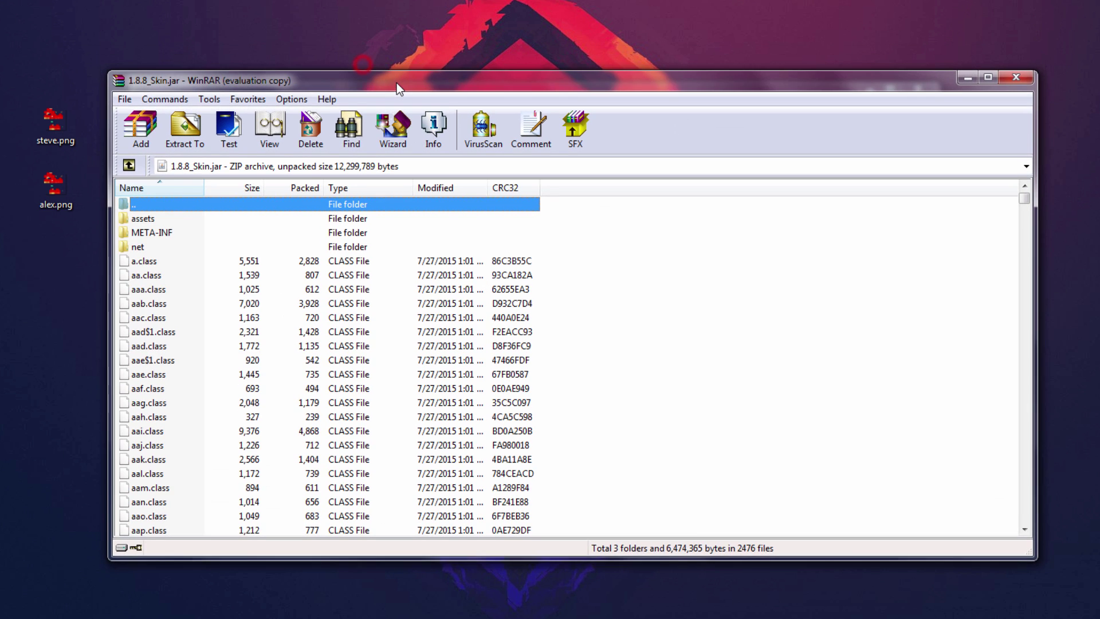
click(682, 252)
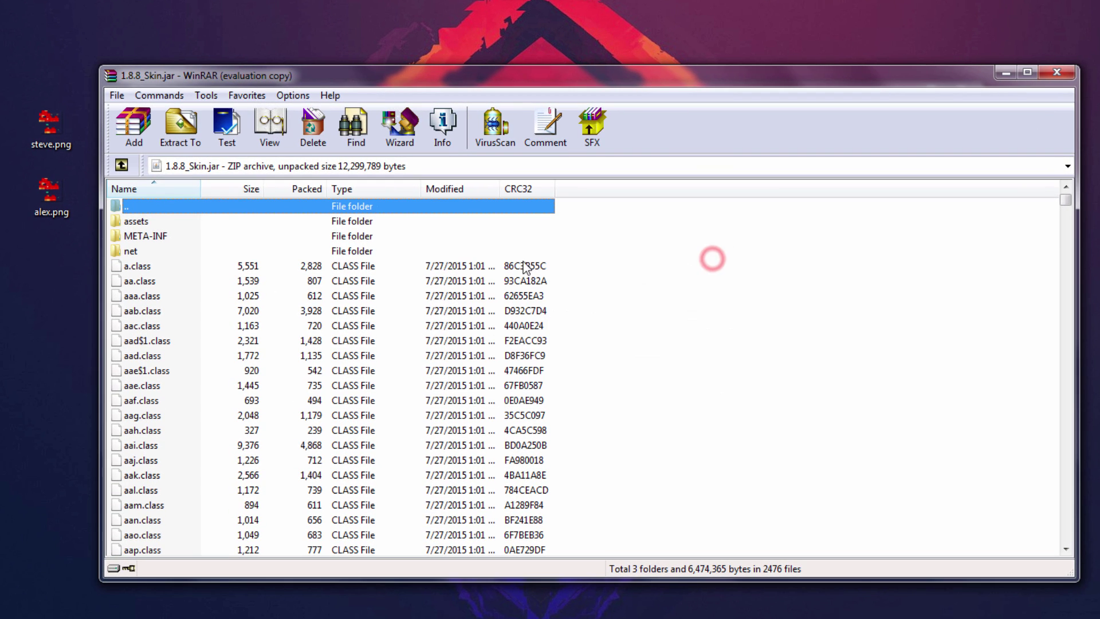
double_click(138, 223)
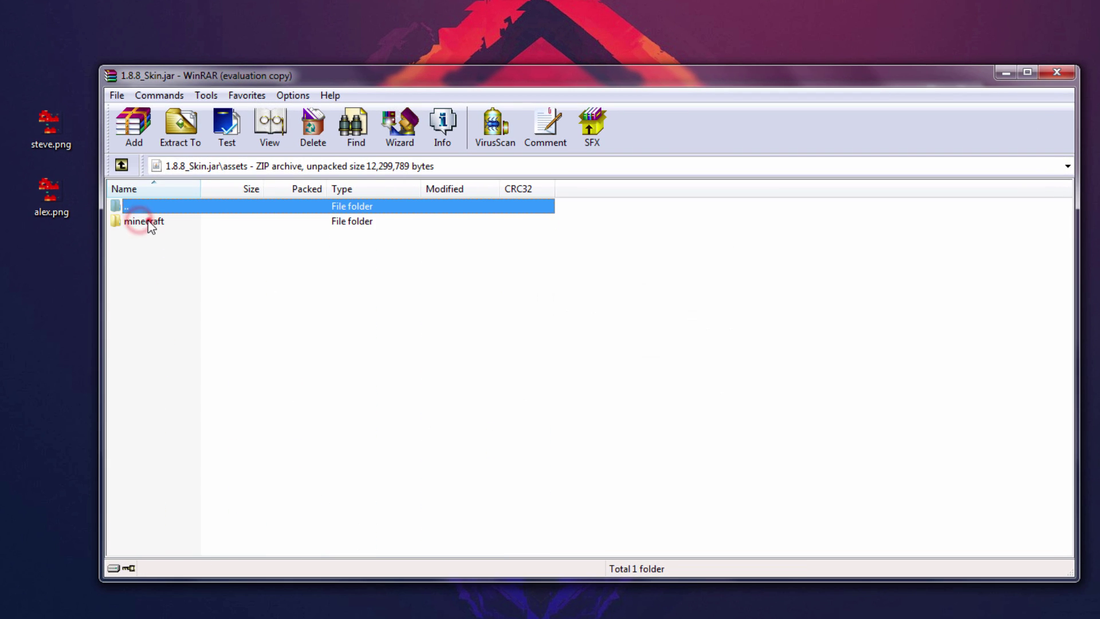
double_click(139, 222)
double_click(140, 313)
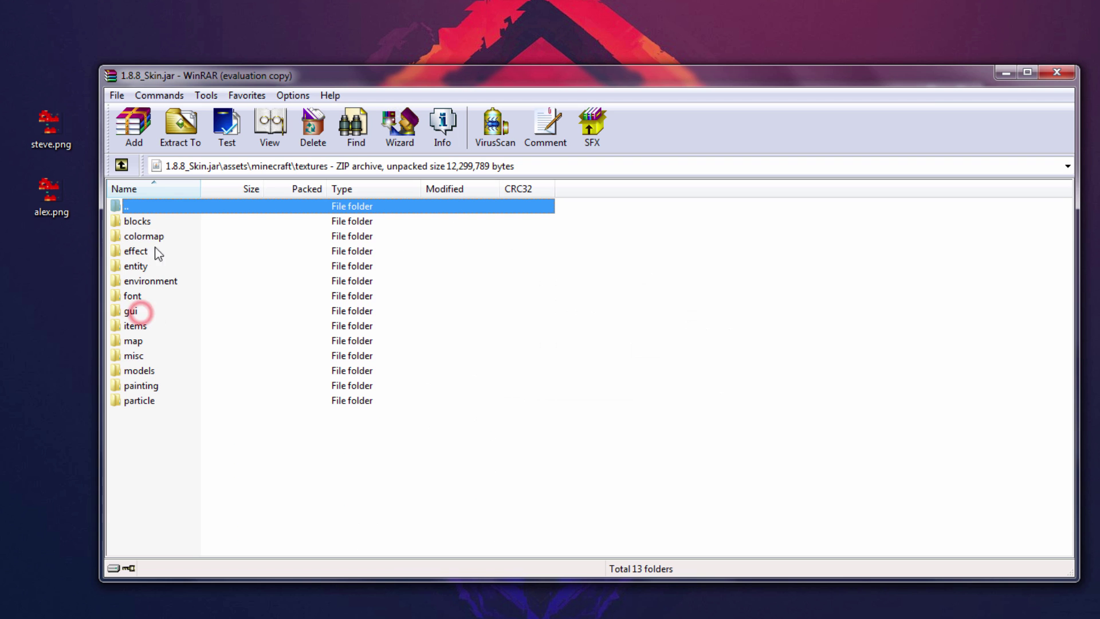
double_click(137, 266)
scroll(241, 372, down, 4)
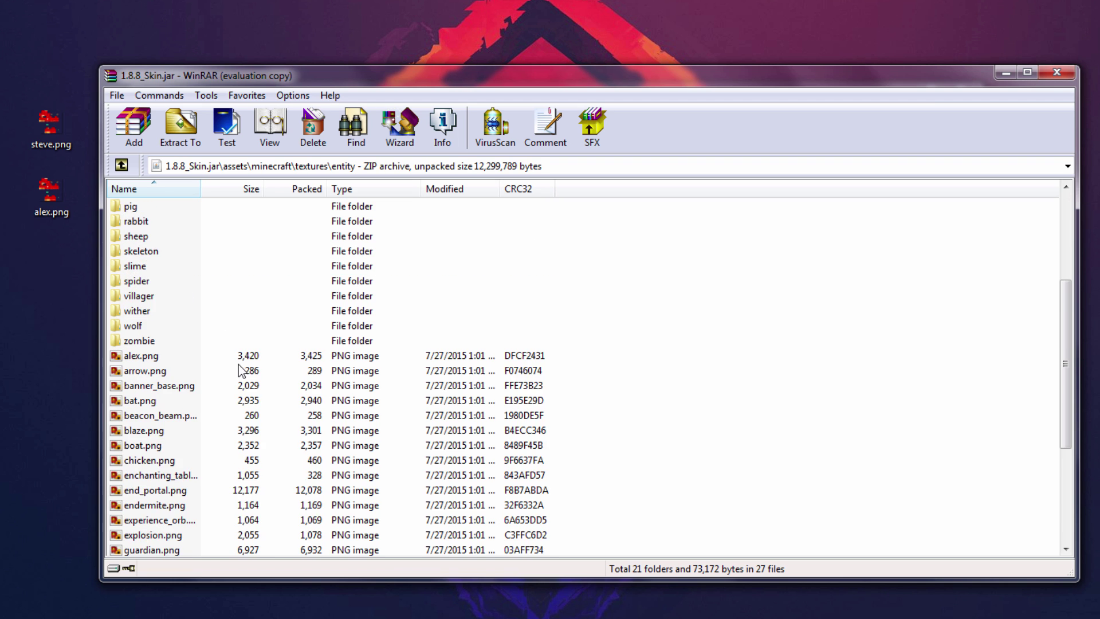
scroll(241, 371, down, 4)
scroll(253, 383, up, 2)
scroll(275, 395, down, 2)
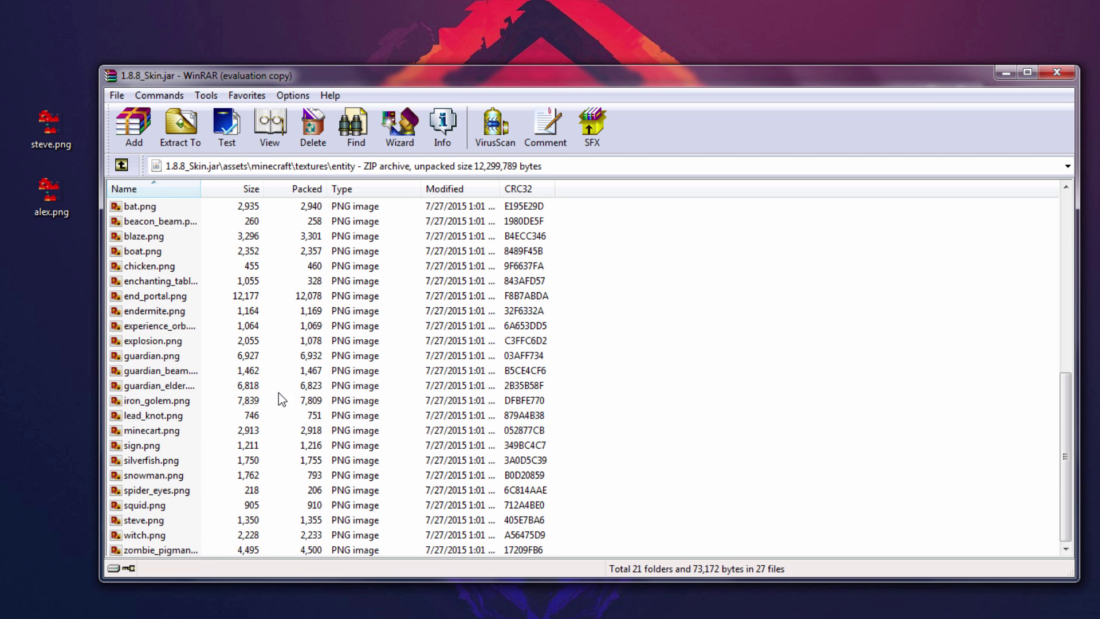
scroll(281, 400, up, 2)
scroll(281, 374, down, 2)
scroll(216, 351, up, 1)
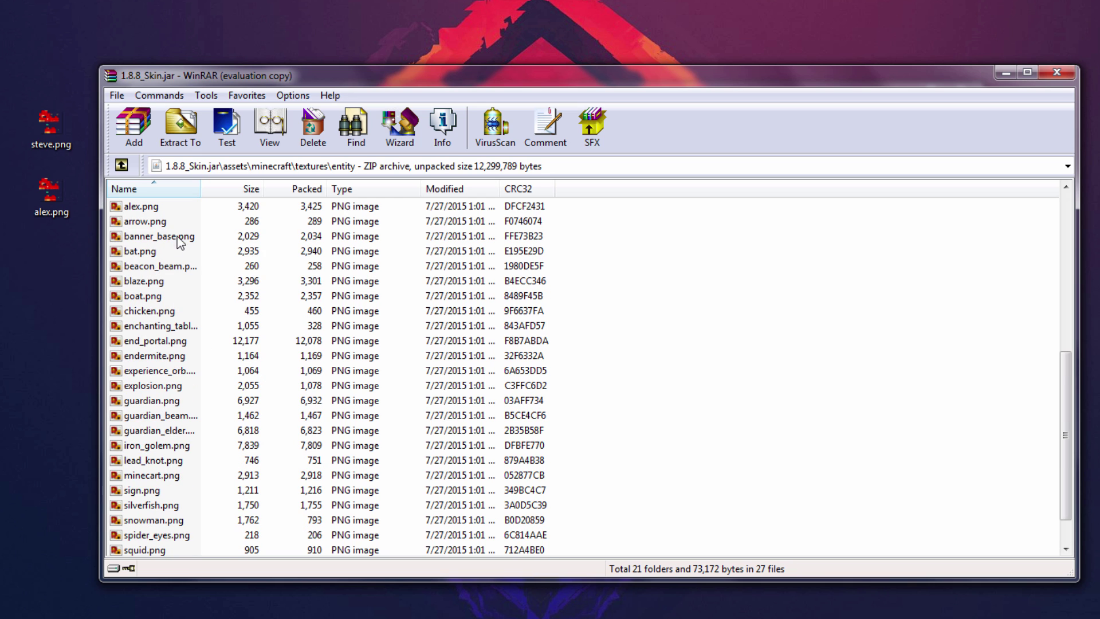
Delete alex.png and steve.png from the entity folder, leaving 25 files
click(138, 210)
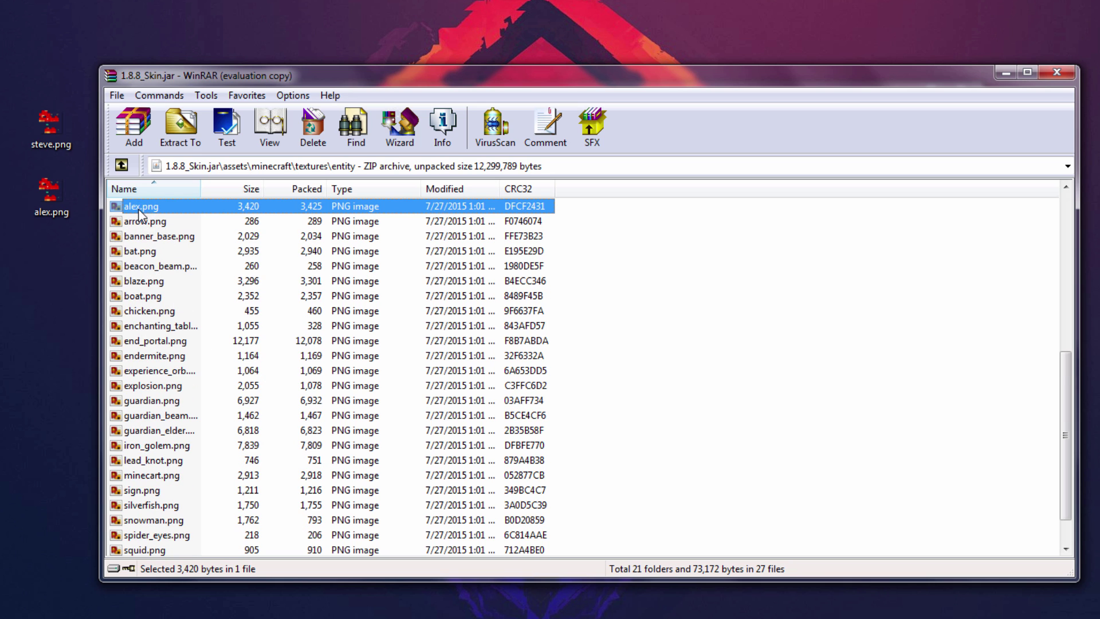
scroll(151, 213, up, 1)
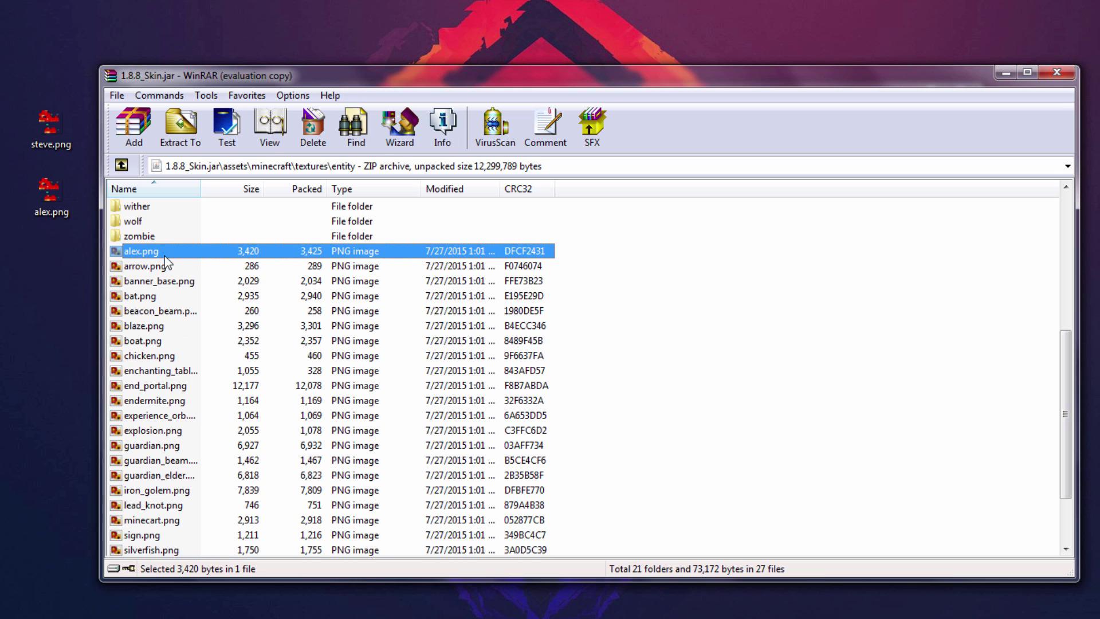
key(Delete)
click(552, 374)
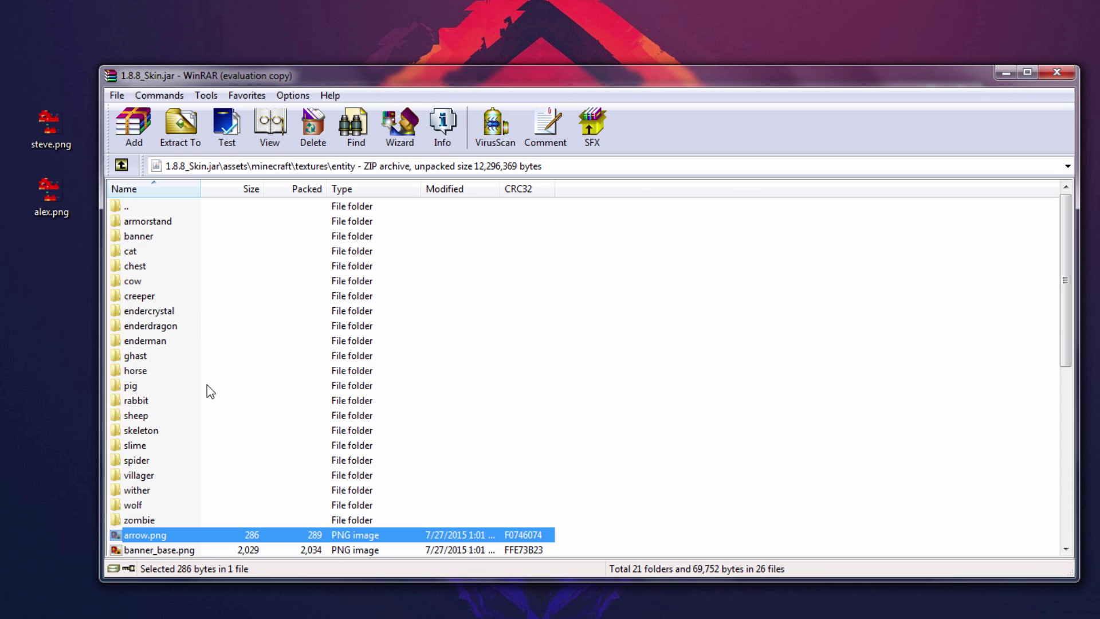
scroll(209, 401, down, 8)
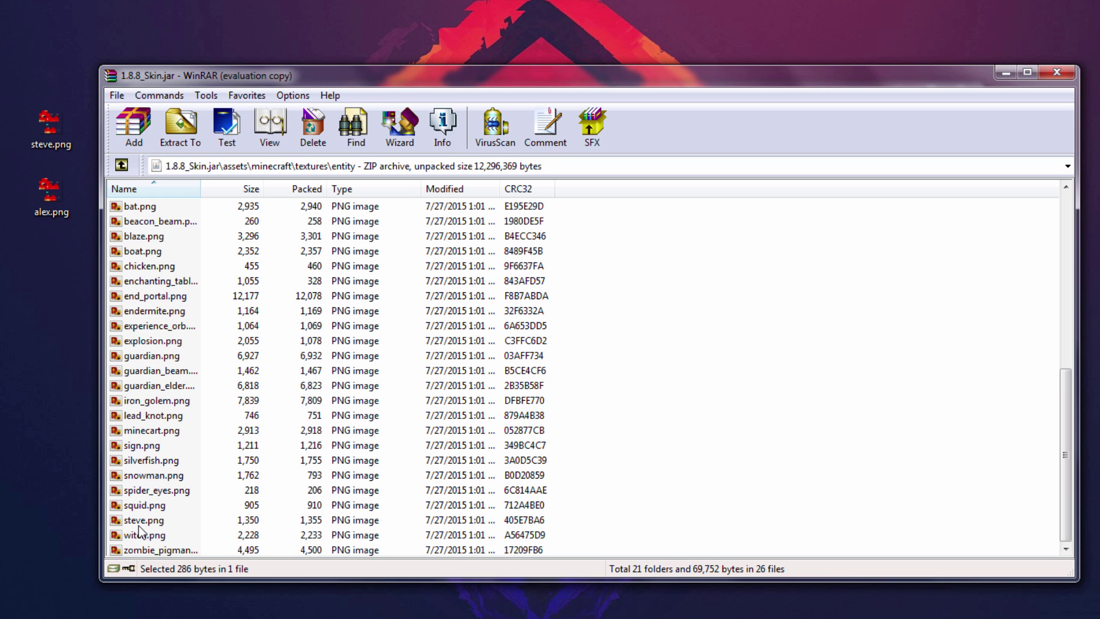
click(142, 523)
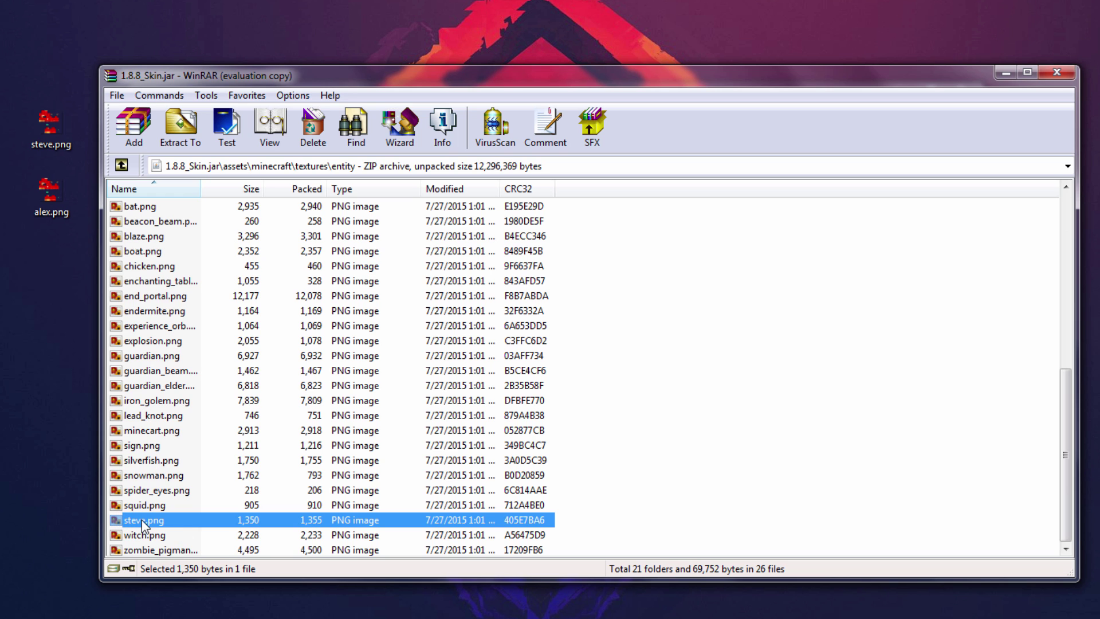
right_click(143, 520)
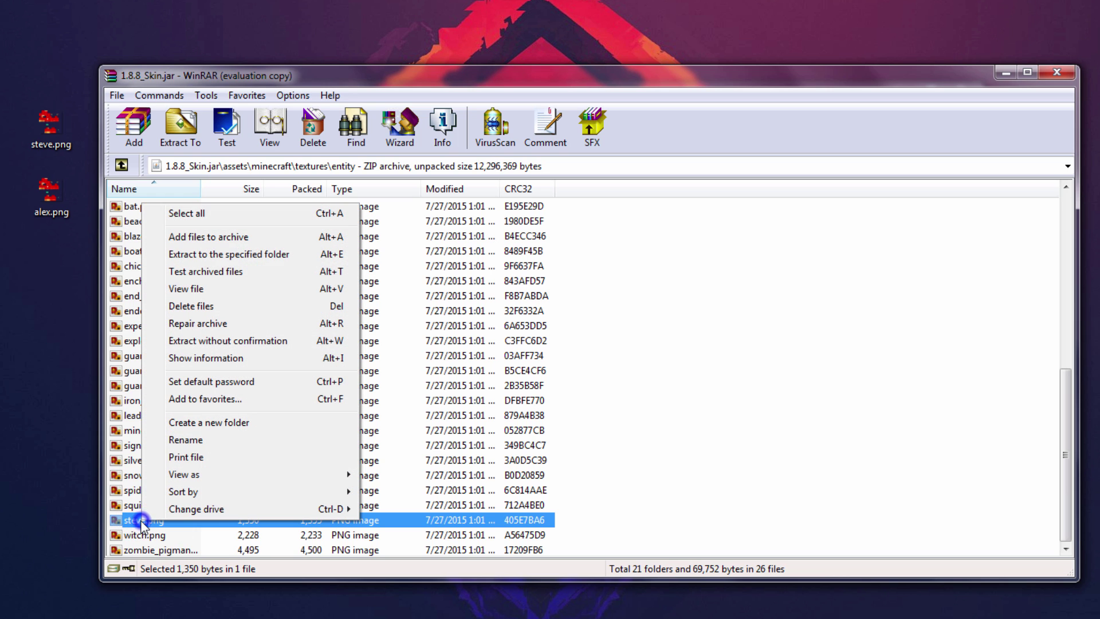
click(204, 308)
click(553, 373)
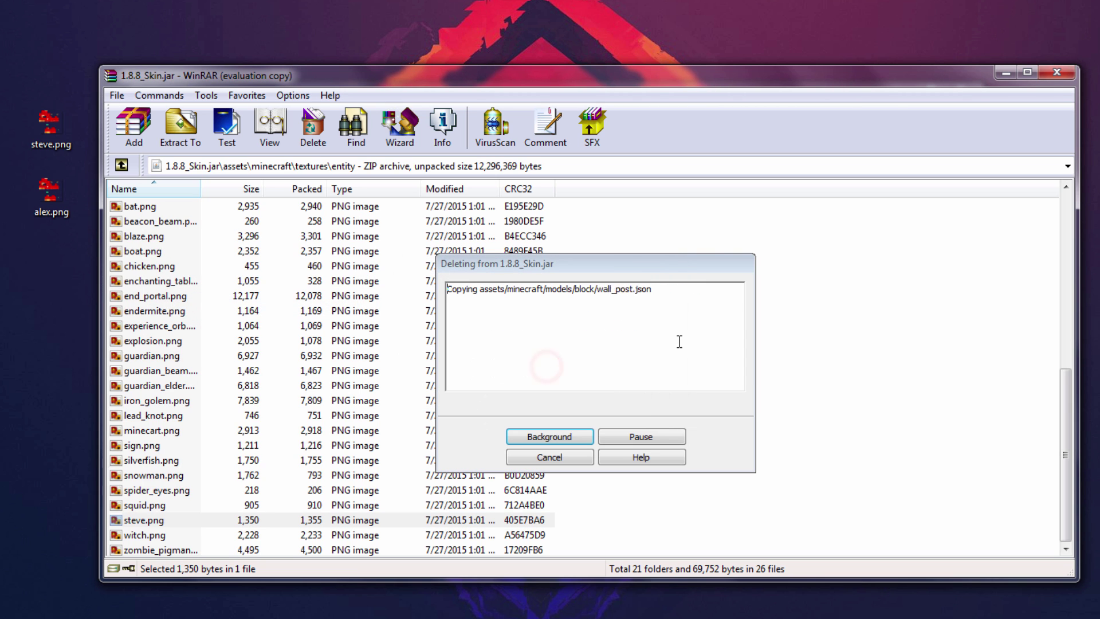
scroll(370, 377, down, 8)
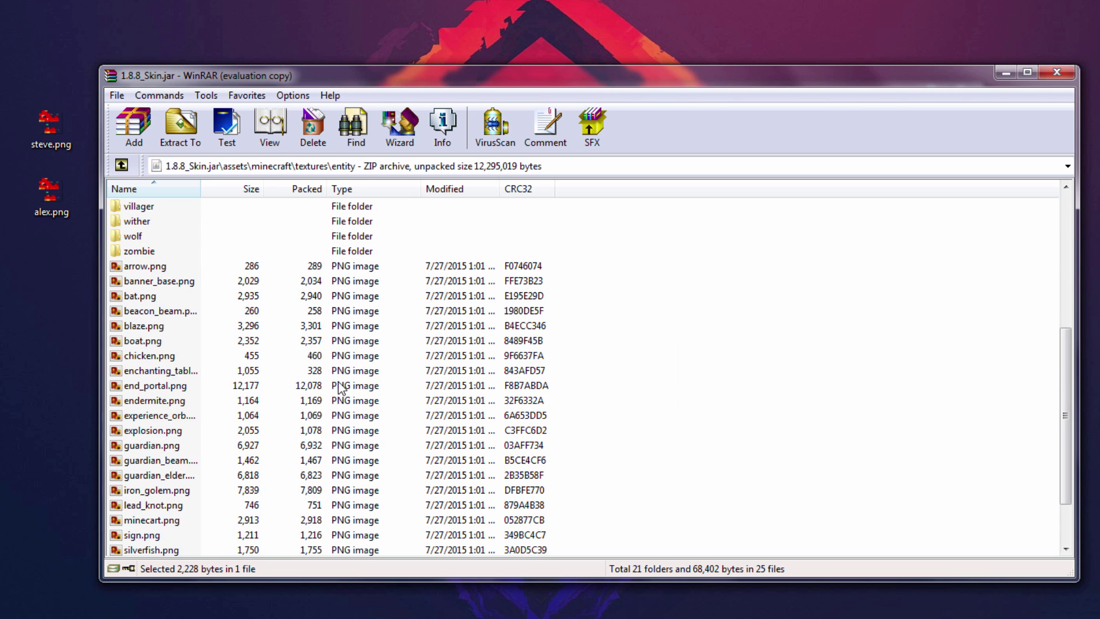
Add the desktop steve.png and alex.png into the jar's entity folder, making 27 files
drag(269, 80, 296, 52)
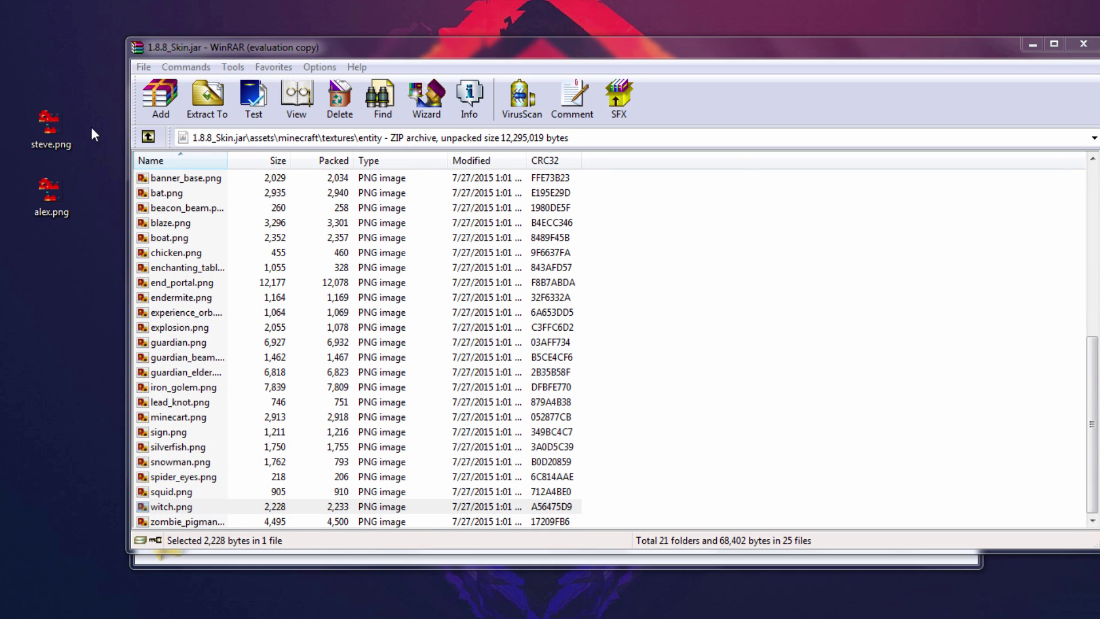
drag(6, 57, 52, 232)
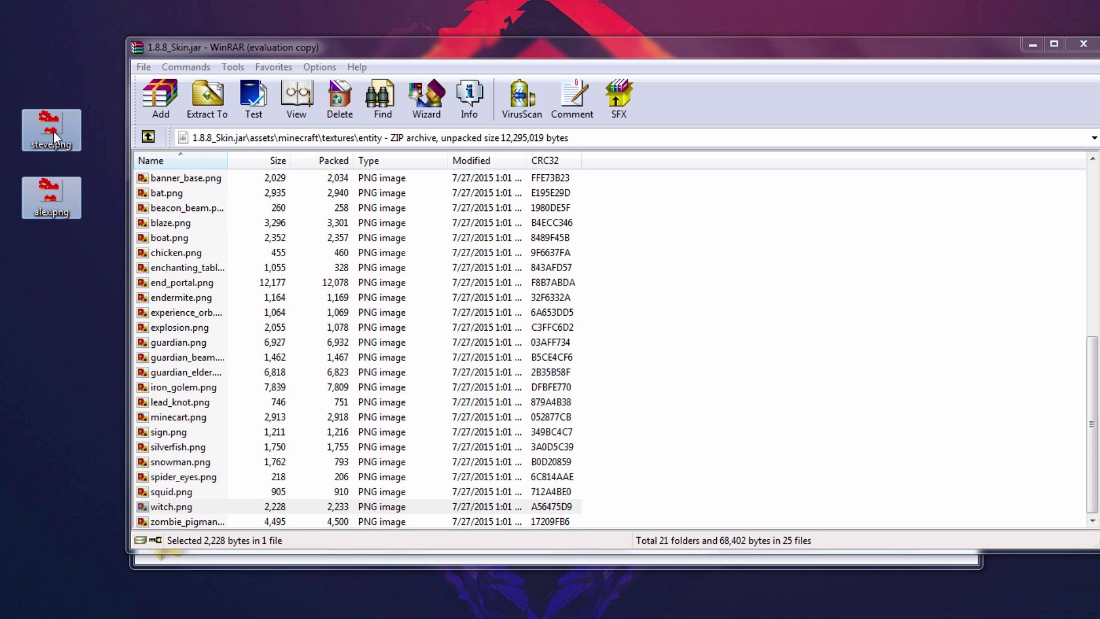
drag(53, 130, 651, 314)
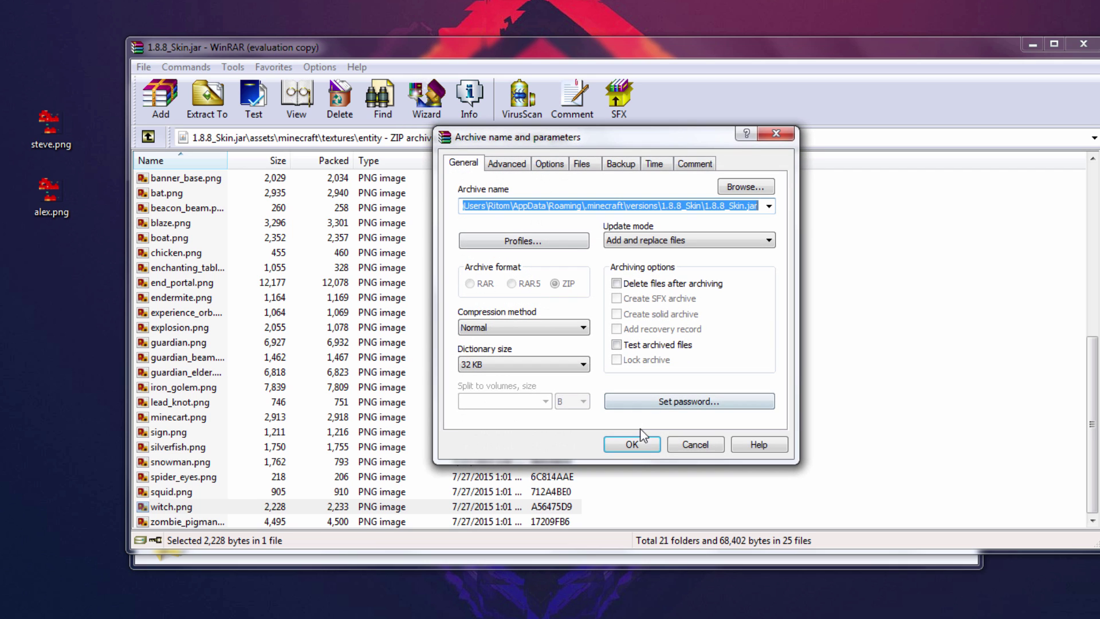
click(642, 441)
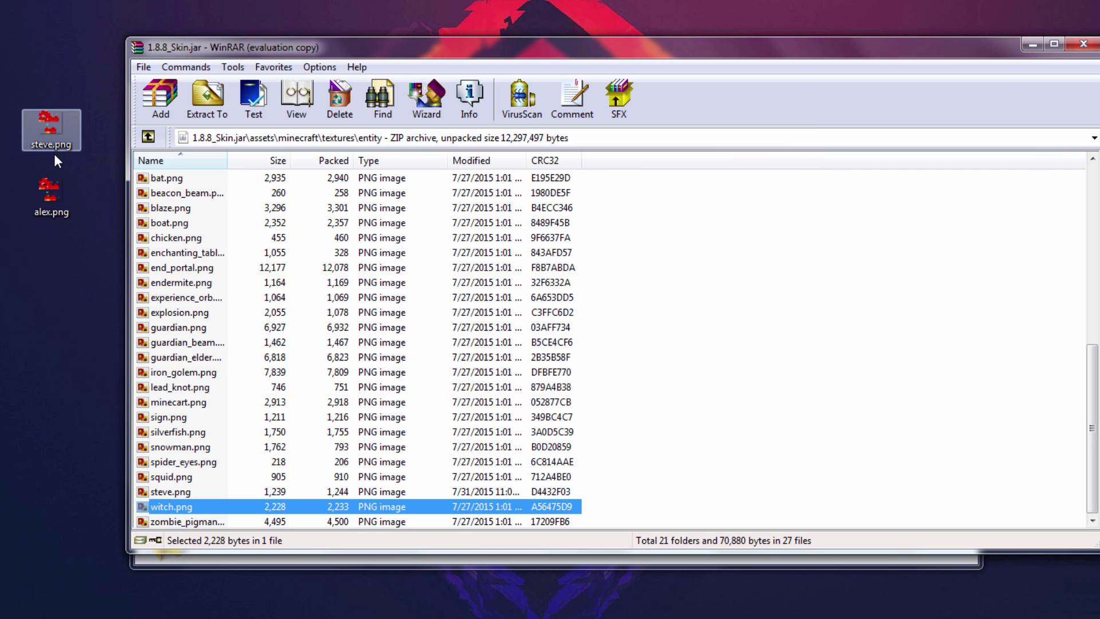
click(166, 493)
scroll(172, 401, up, 4)
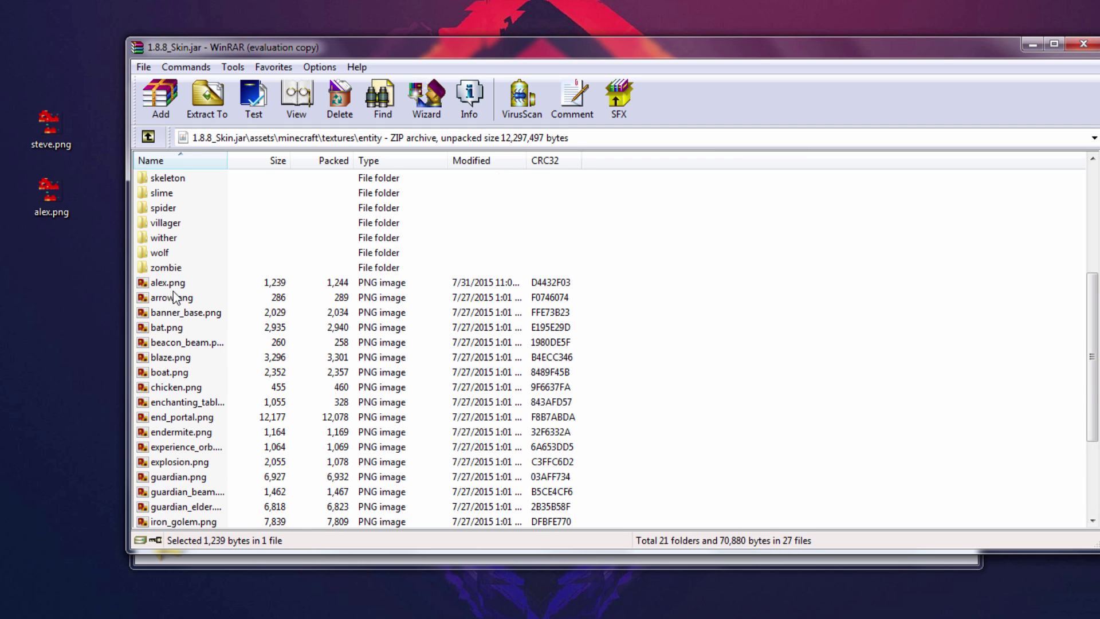
click(166, 283)
drag(304, 49, 239, 85)
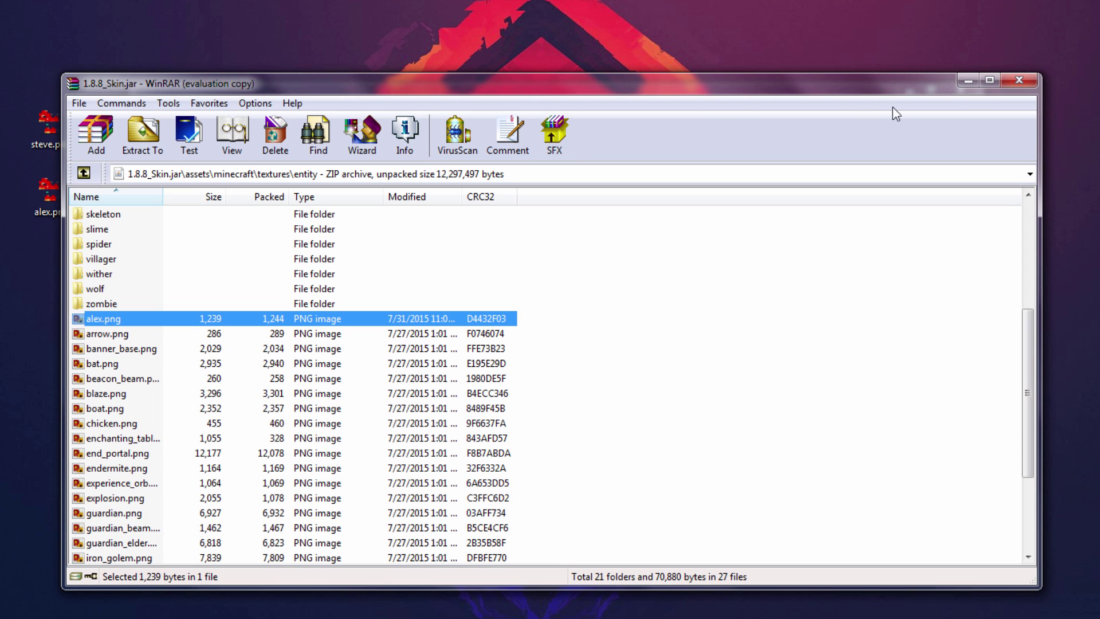
Close WinRAR and the 1.8.8_Skin folder, then start the Minecraft launcher
click(1017, 81)
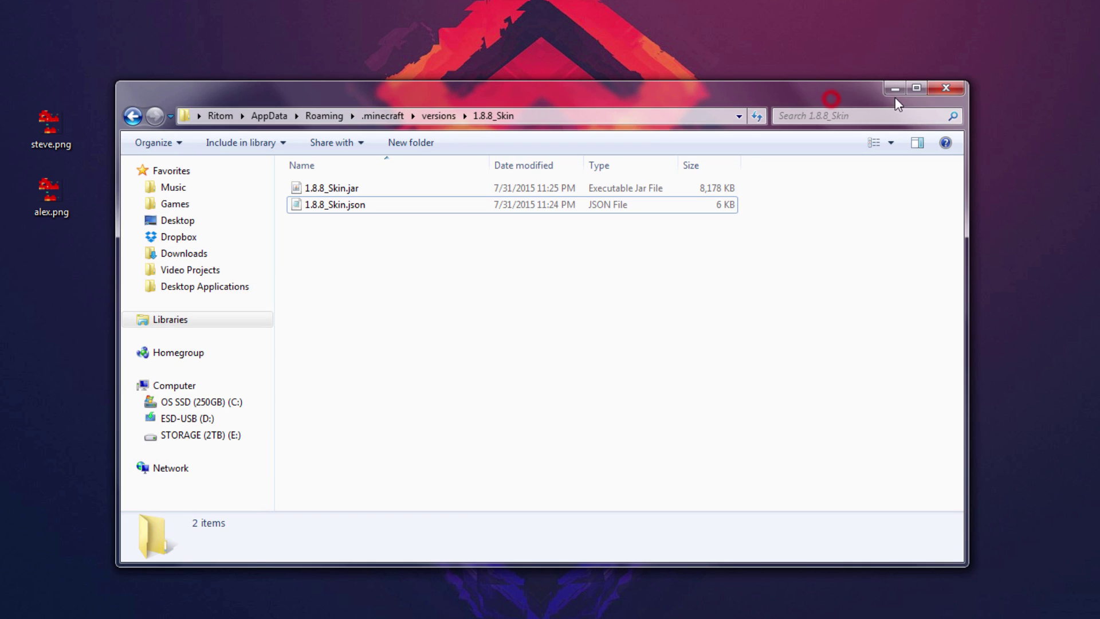
click(946, 90)
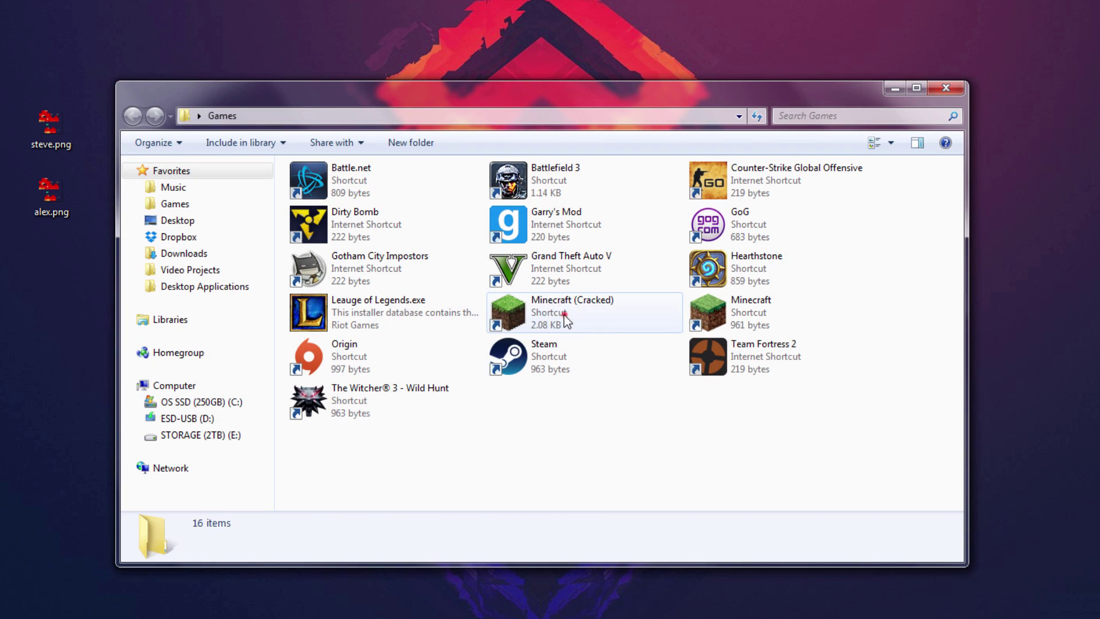
click(563, 314)
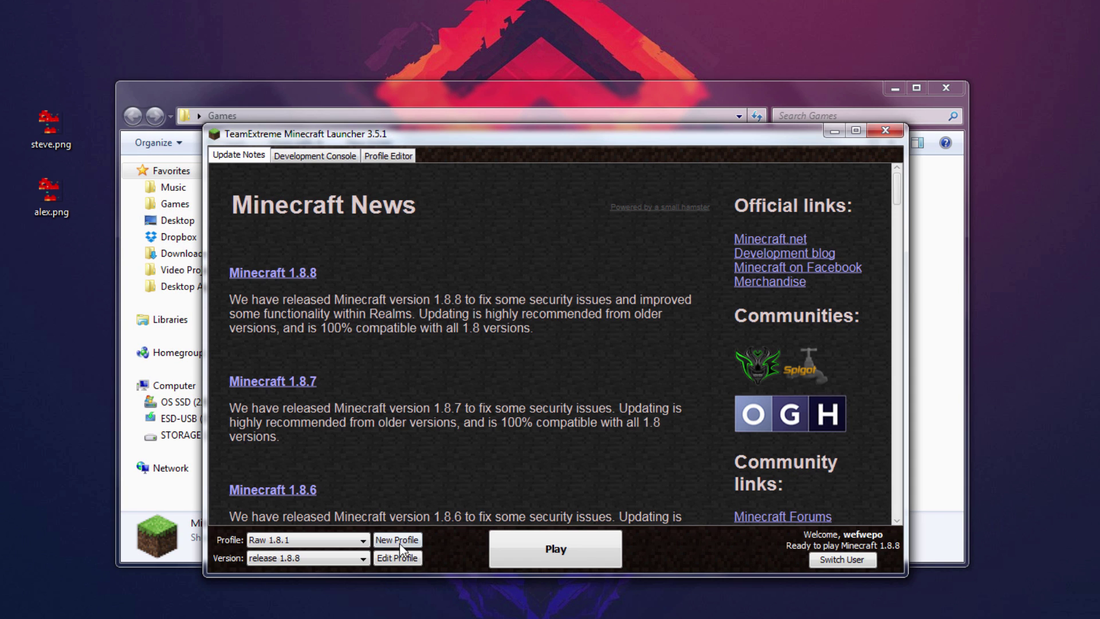
Create and save a profile named Custom Skin using release 1.8.8_Skin
click(391, 540)
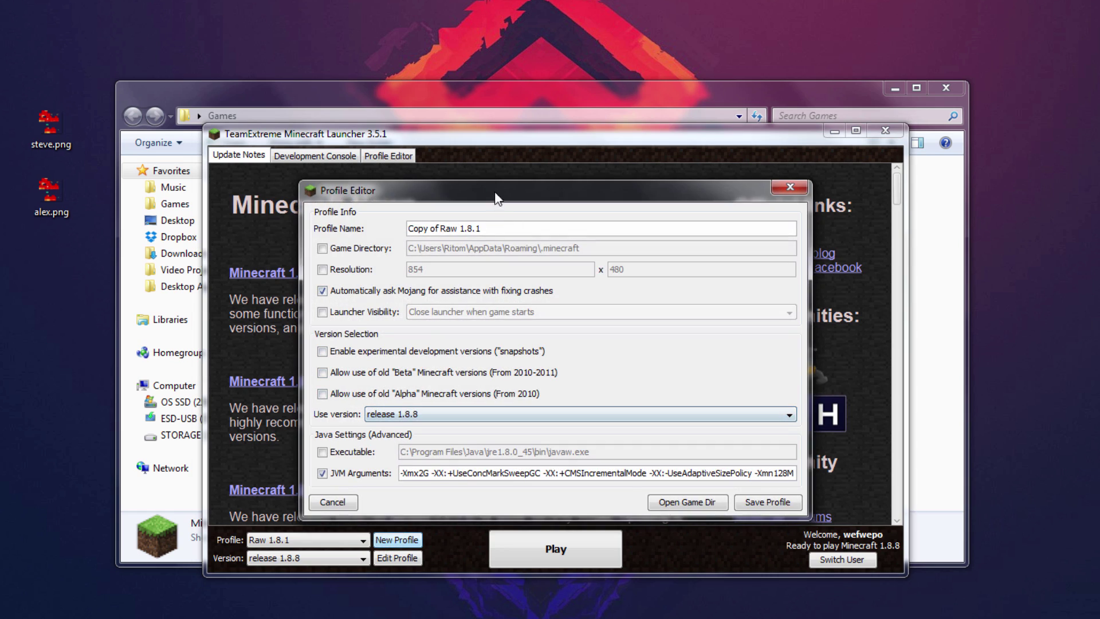
drag(472, 233, 310, 236)
text(Custom Skin)
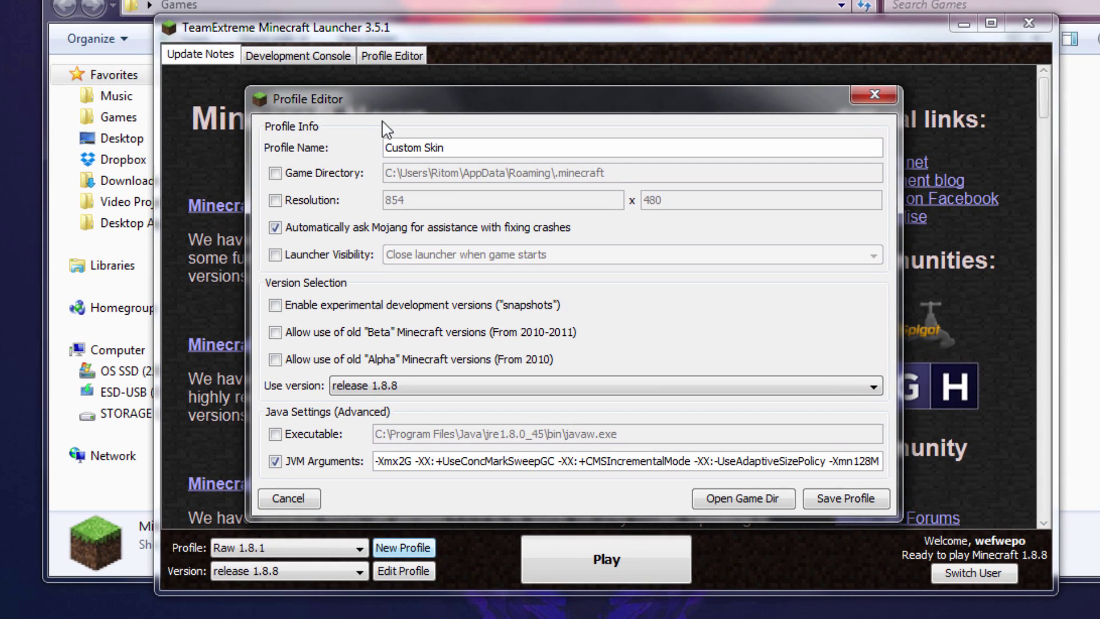
click(368, 390)
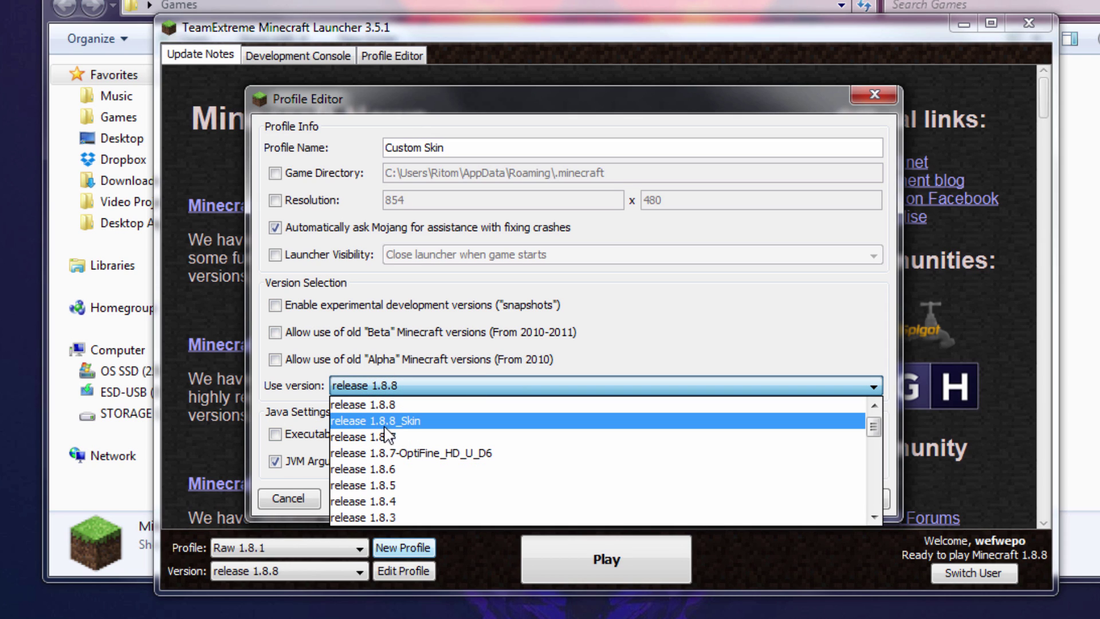
click(423, 424)
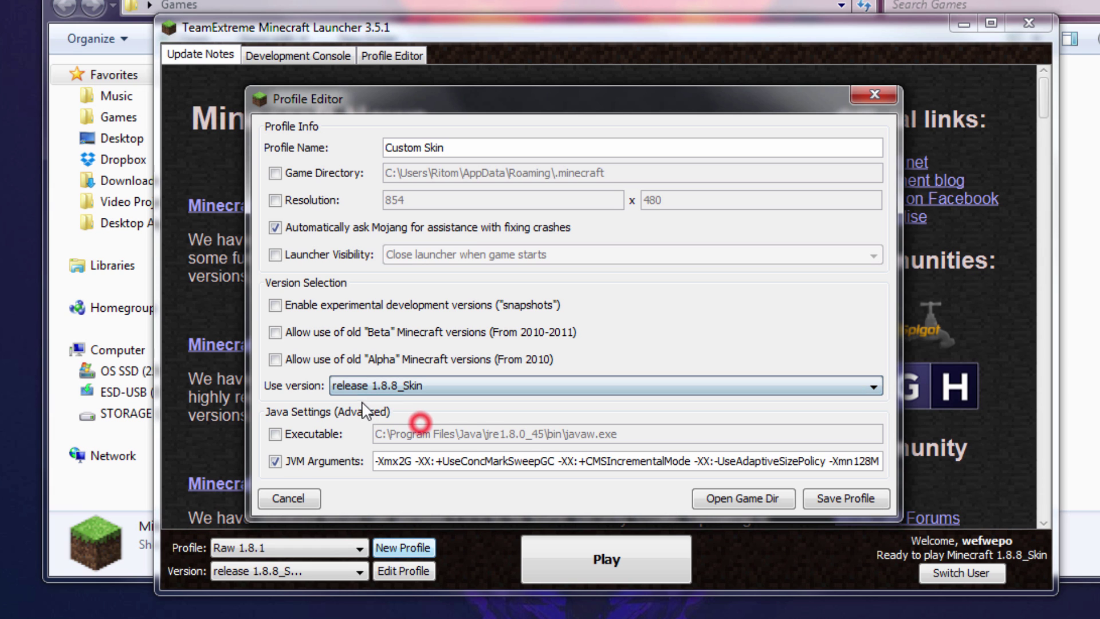
click(843, 496)
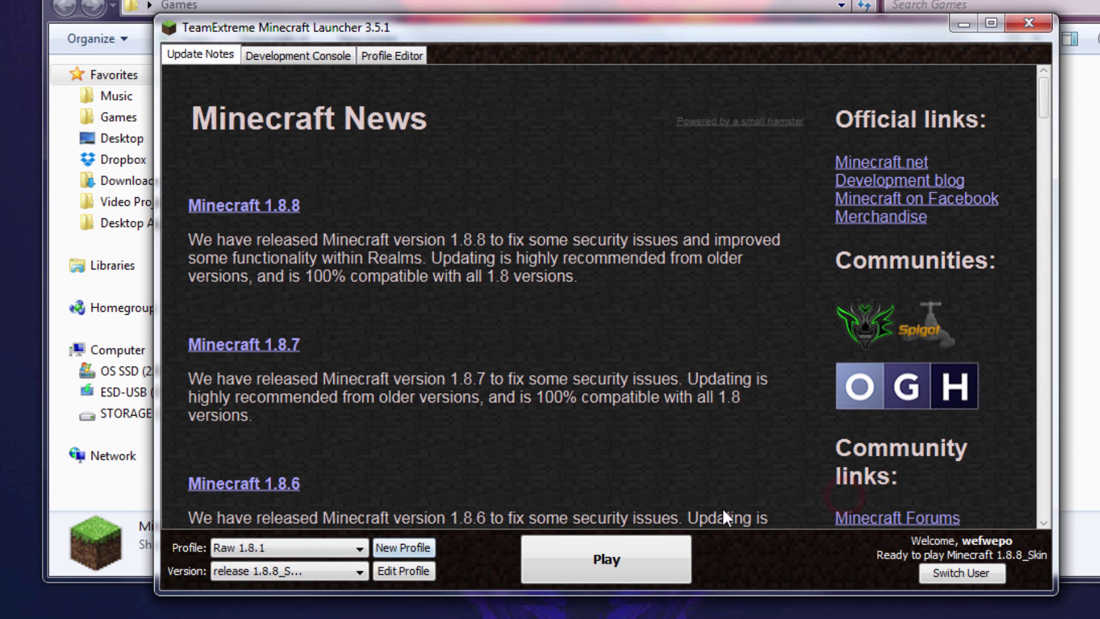
Play the new profile and load the Copy of FPS Test singleplayer world
click(606, 559)
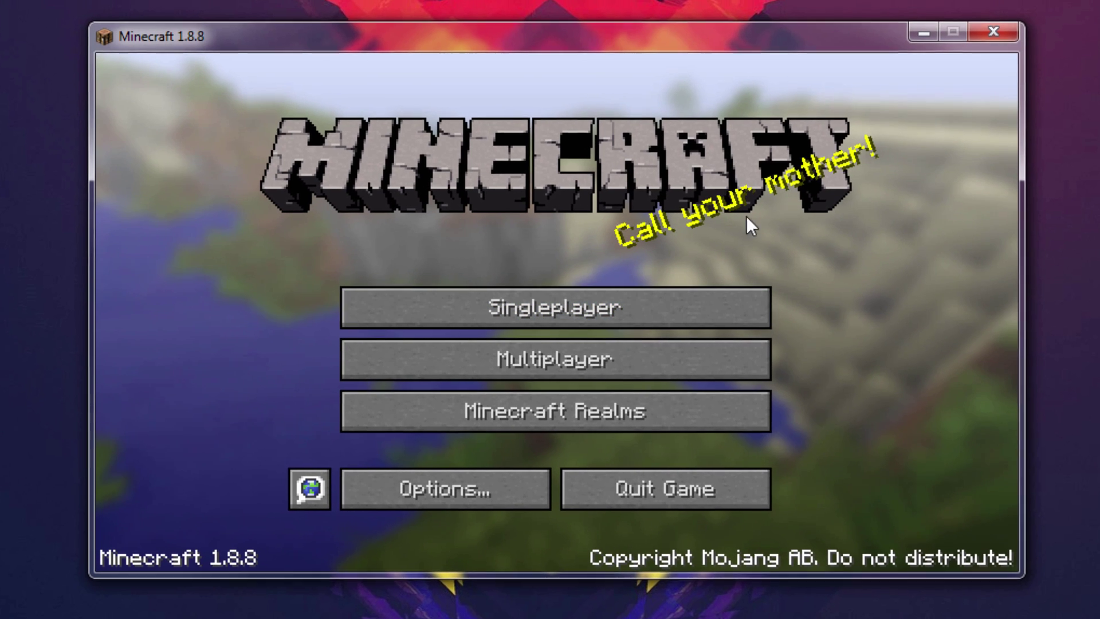
click(566, 319)
click(424, 168)
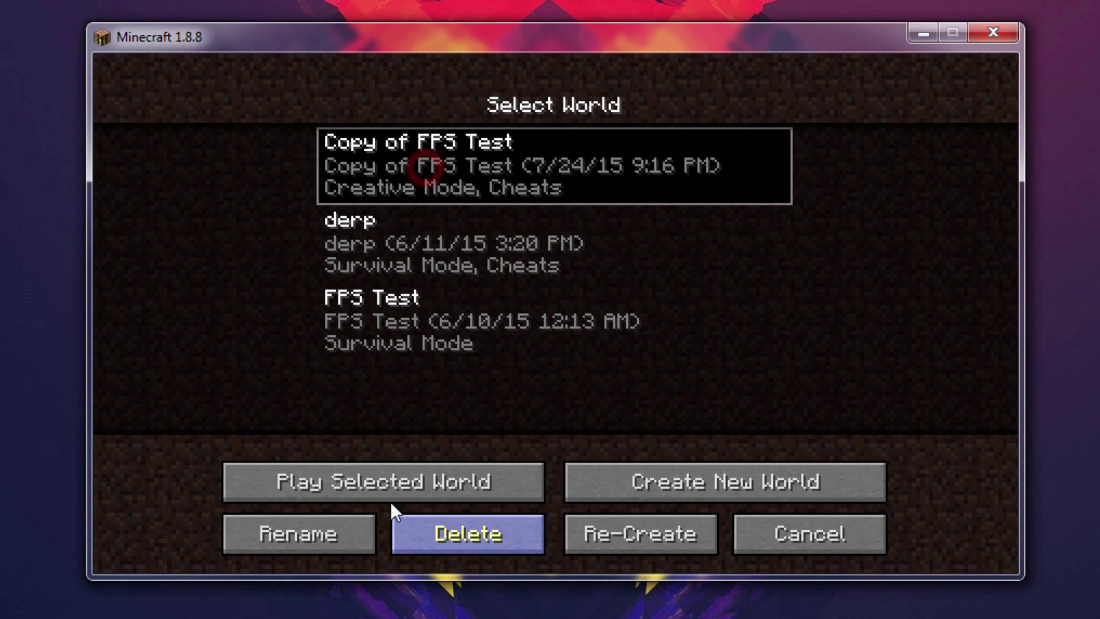
click(391, 496)
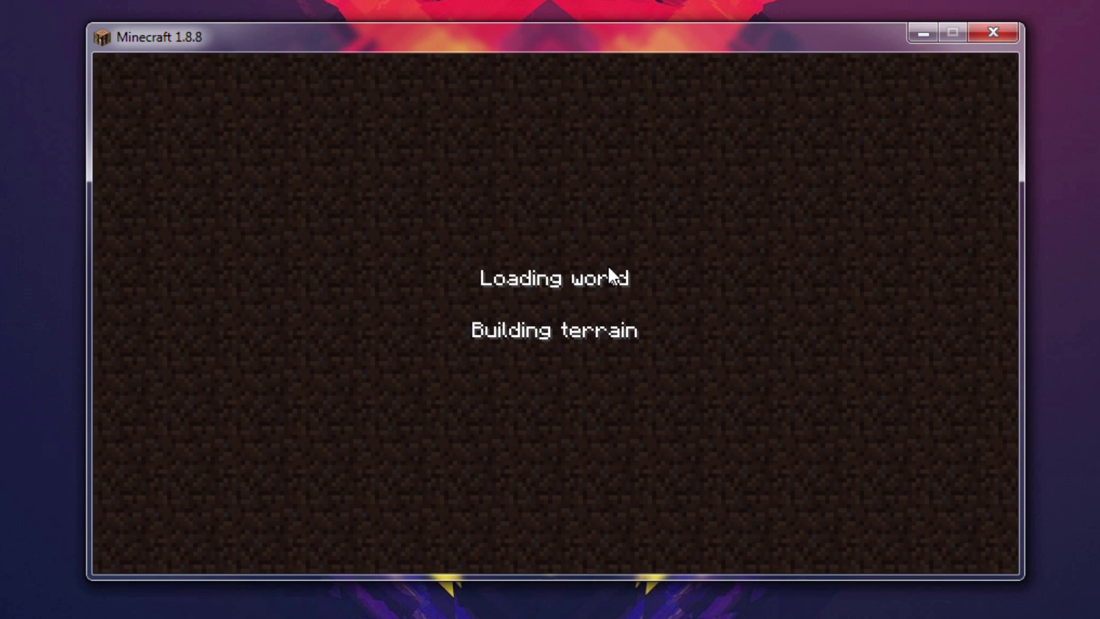
Switch to third-person view with F5 to show the red skin
key(F5)
key(F5)
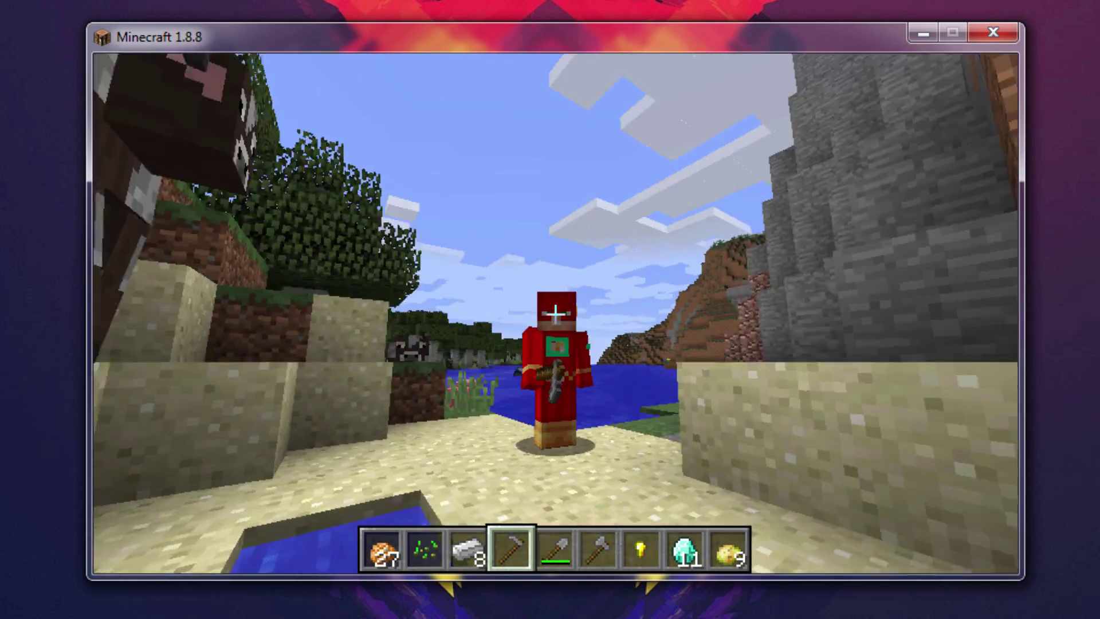
scroll(556, 312, up, 1)
key(e)
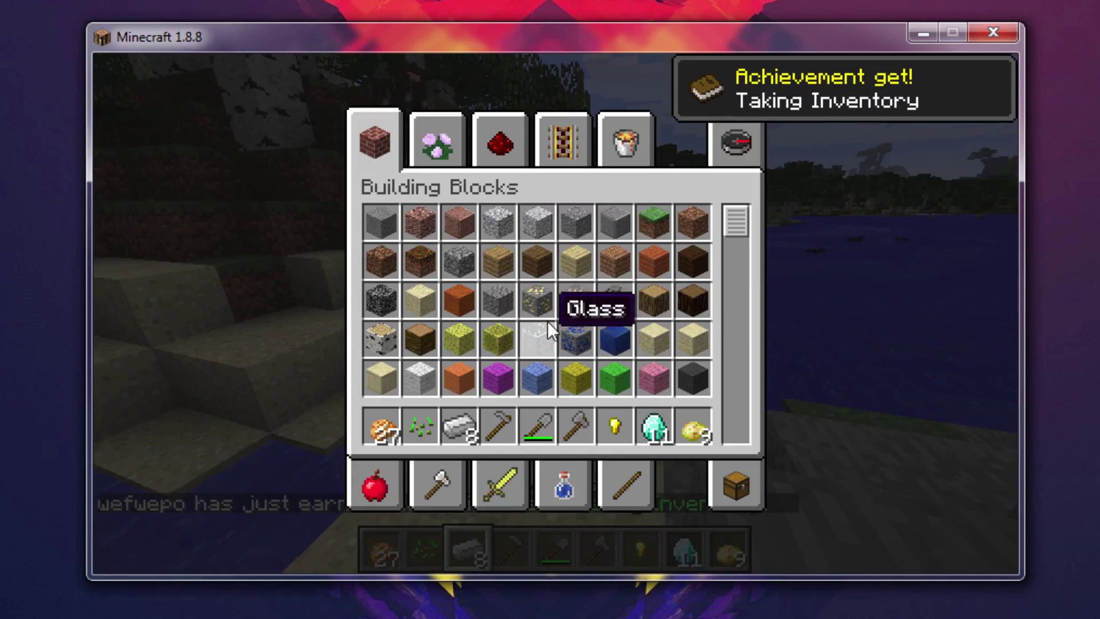
key(e)
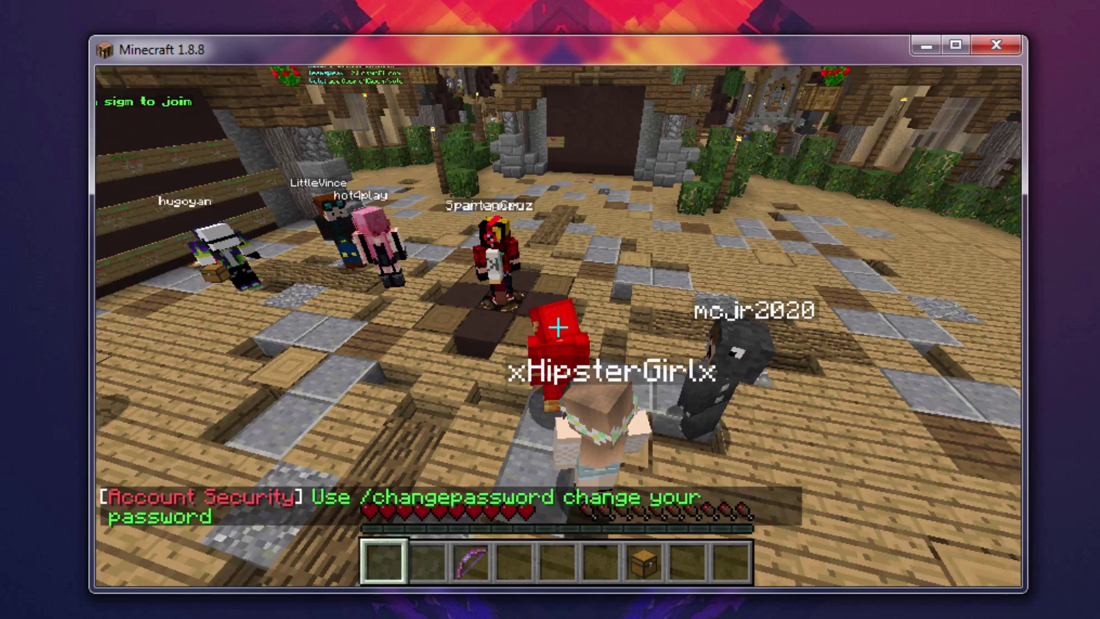
Switch to the second hotbar slot in the multiplayer lobby
key(2)
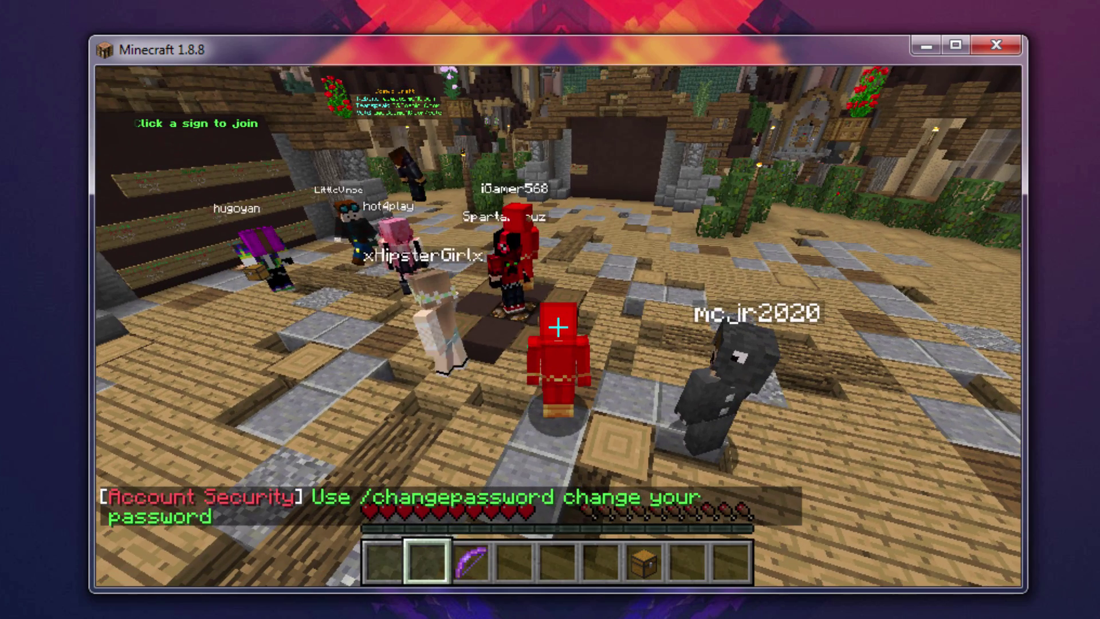